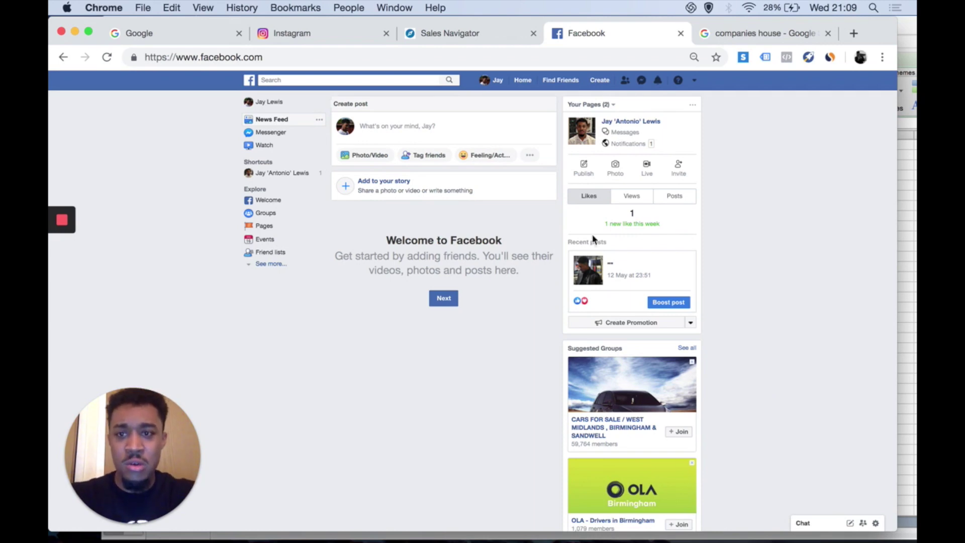
Step: Search Facebook for 'dentist near me' to list nearby Birmingham dental practices
click(373, 81)
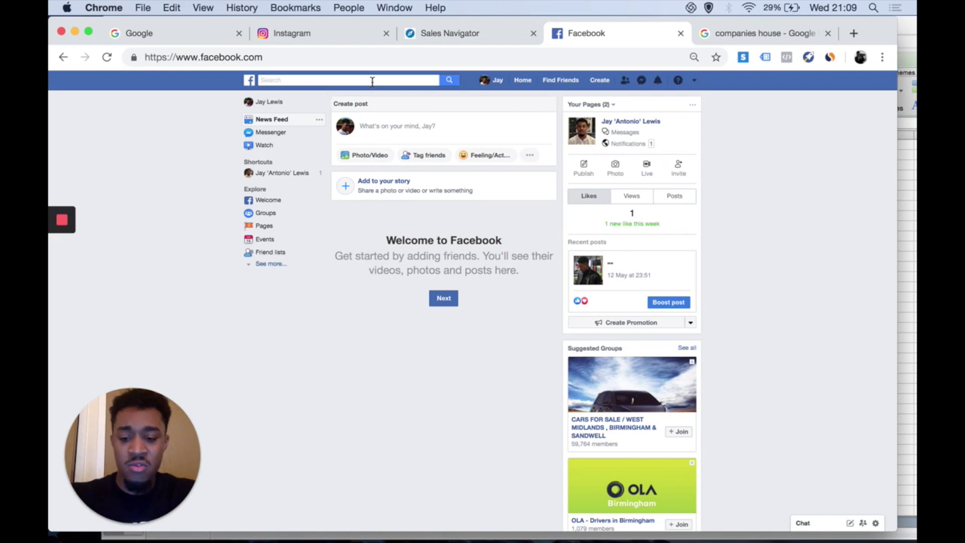
click(372, 81)
text(dent)
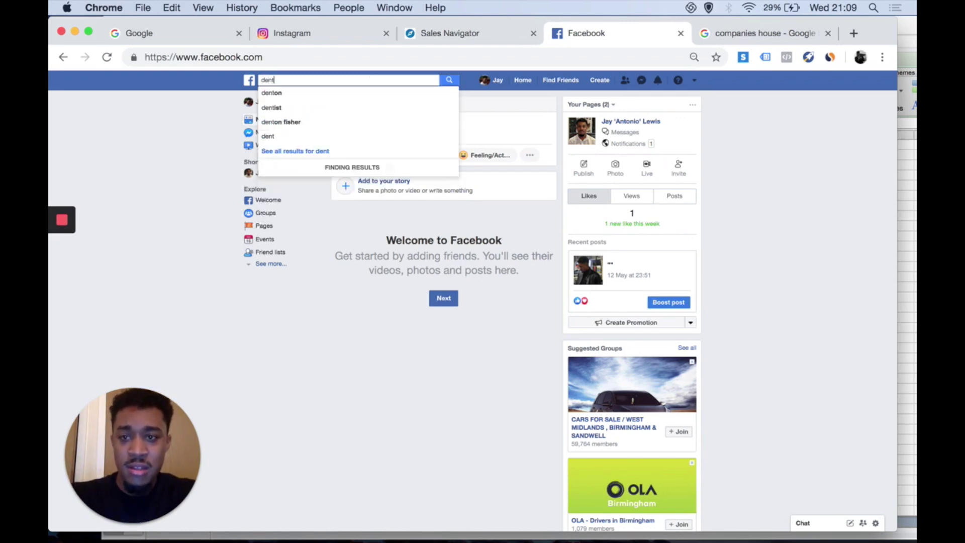
text(is)
key(Down)
key(Down)
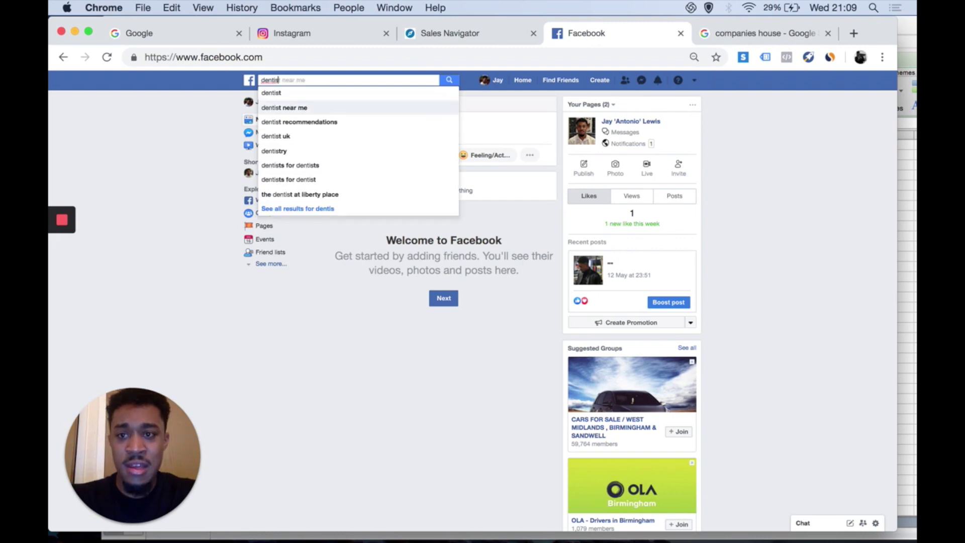
key(Return)
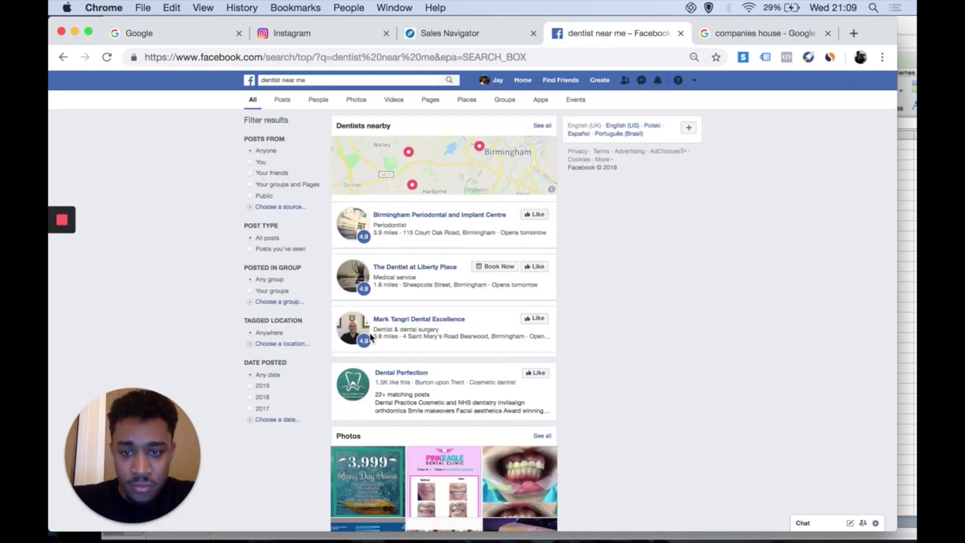
Step: Open The Dentist at Liberty Place page, dismiss the Messenger popup and scroll through its posts
click(414, 272)
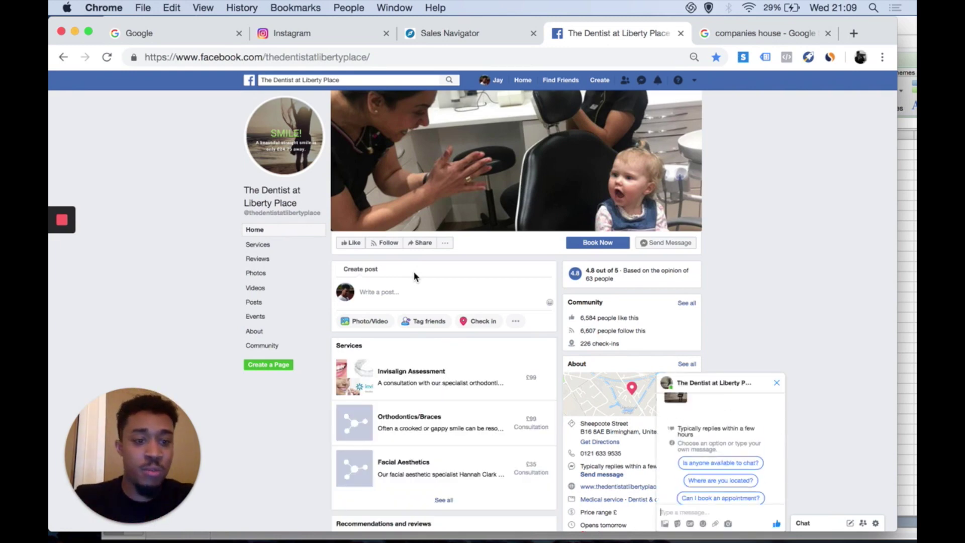
click(779, 385)
scroll(777, 386, down, 3)
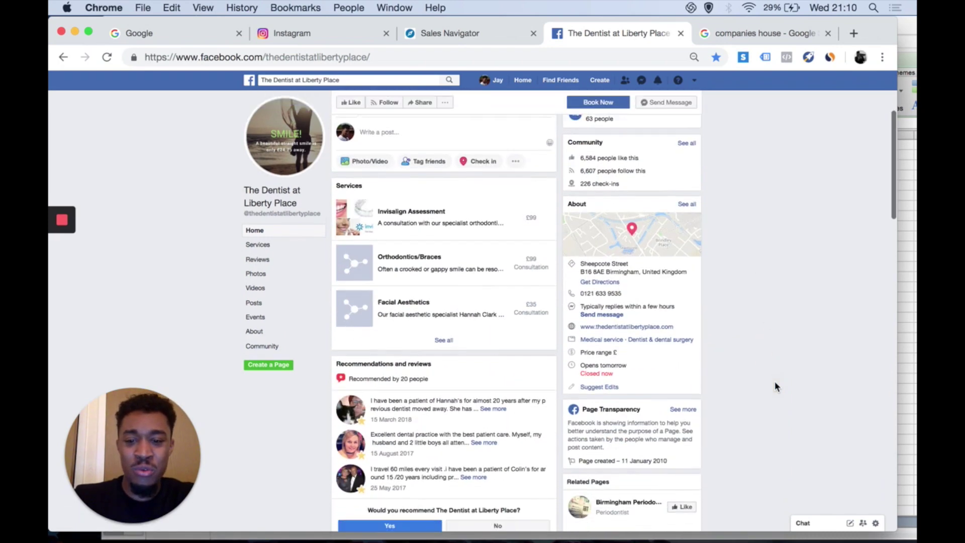
scroll(775, 386, down, 2)
scroll(775, 382, down, 10)
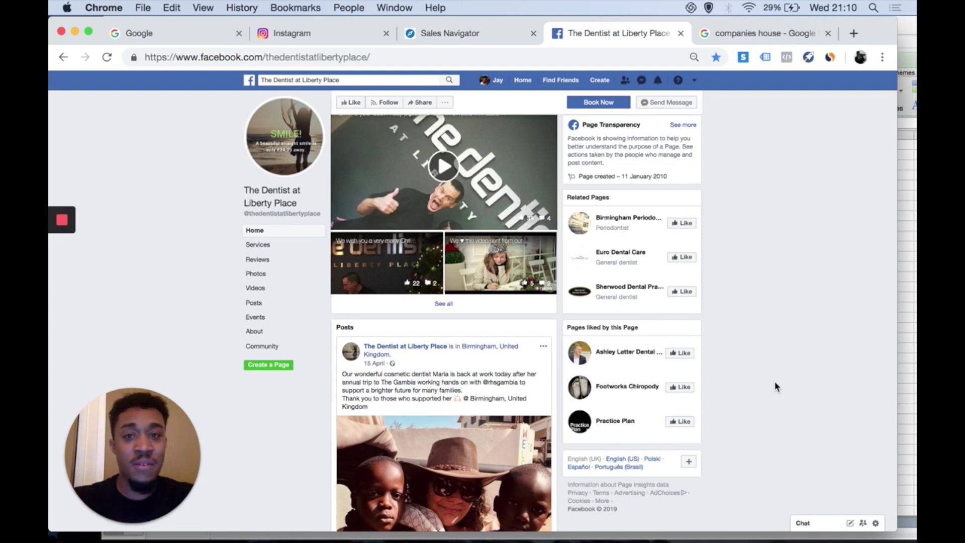
scroll(775, 384, down, 10)
scroll(775, 383, up, 10)
scroll(774, 386, down, 4)
scroll(775, 386, down, 1)
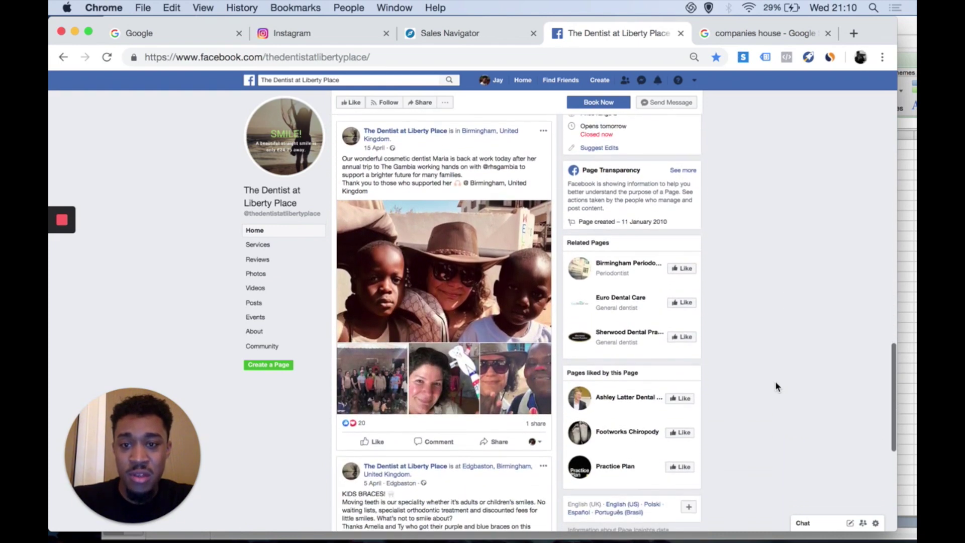
Step: Check today's date, then review the page's About details: address, phone and website
click(839, 7)
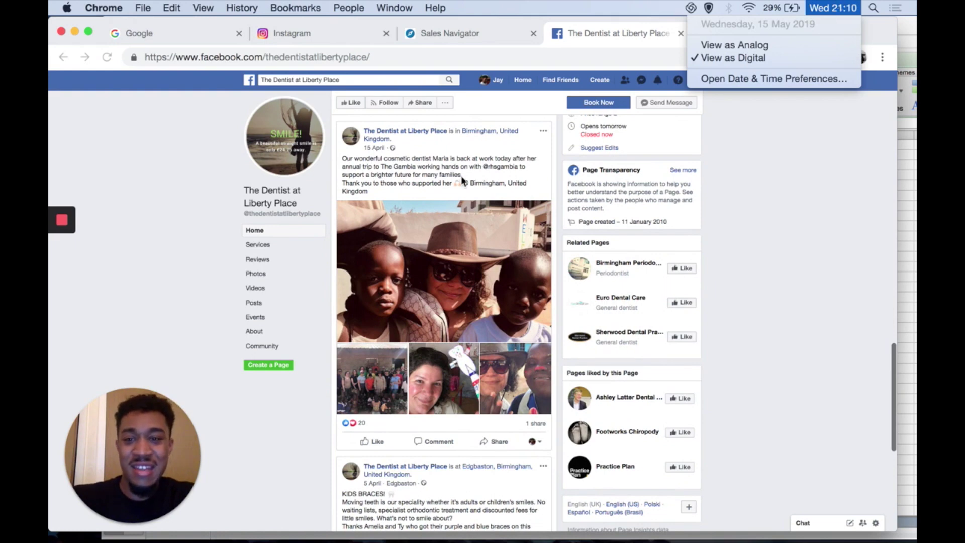
click(755, 186)
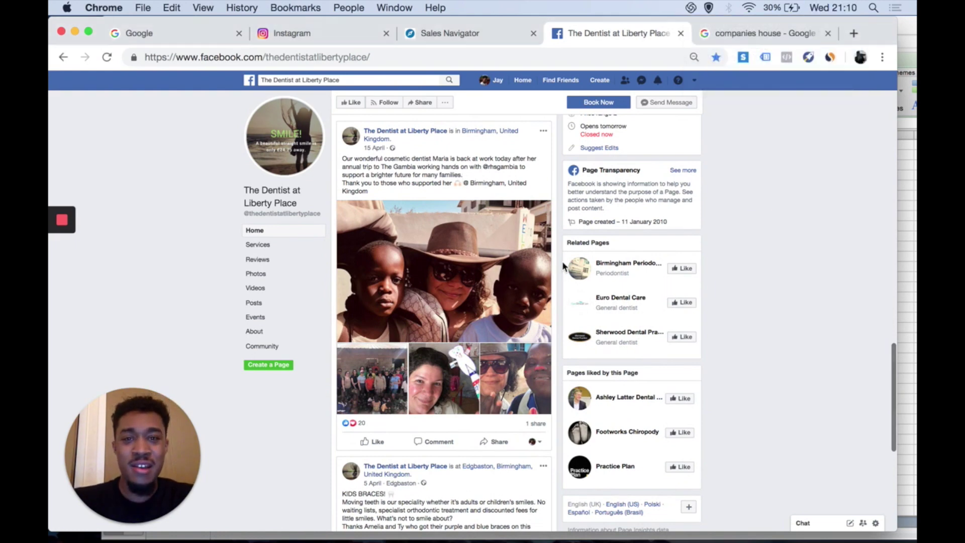
scroll(562, 261, down, 5)
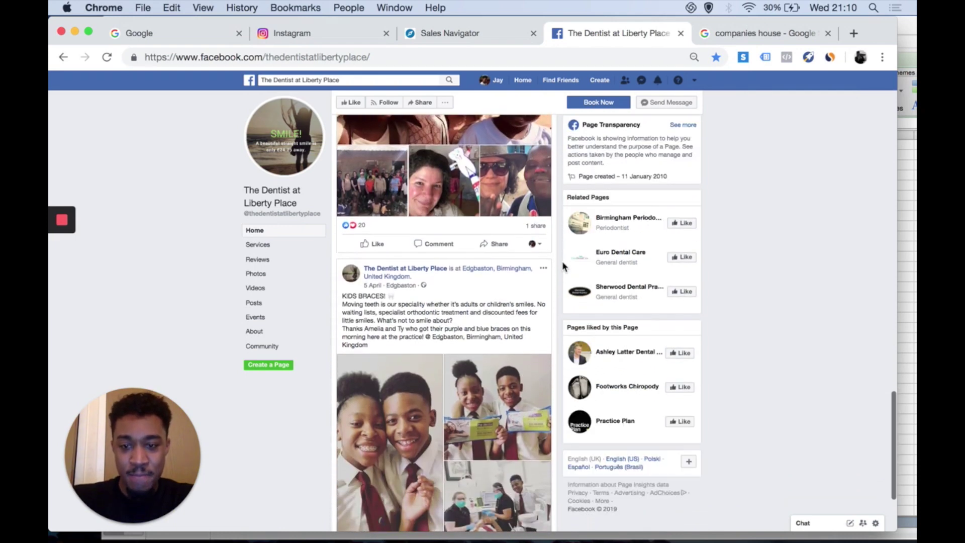
scroll(562, 261, down, 4)
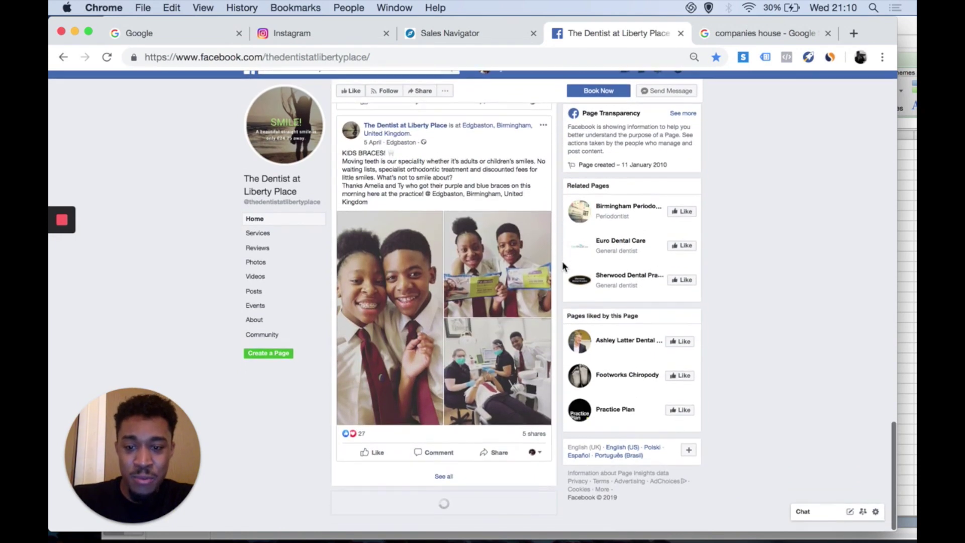
scroll(563, 261, down, 4)
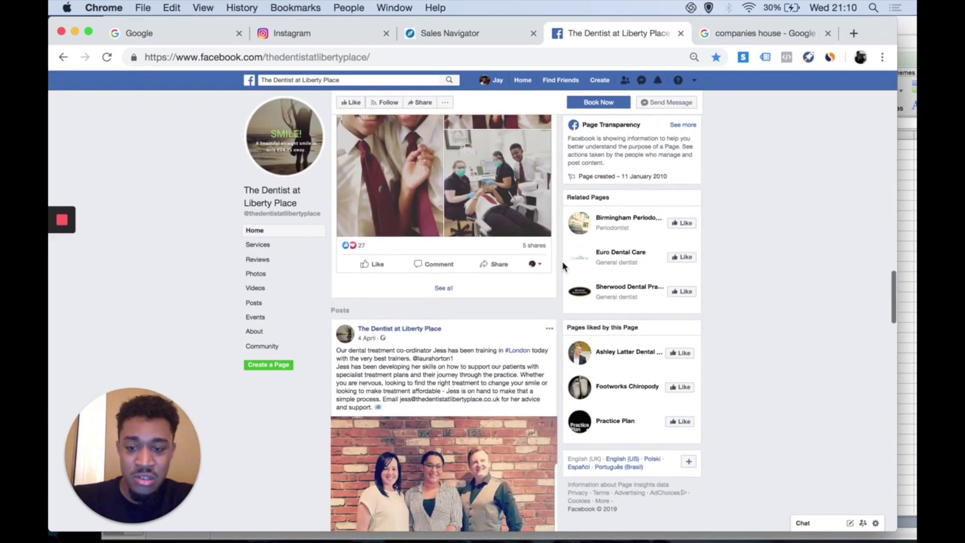
scroll(562, 260, down, 10)
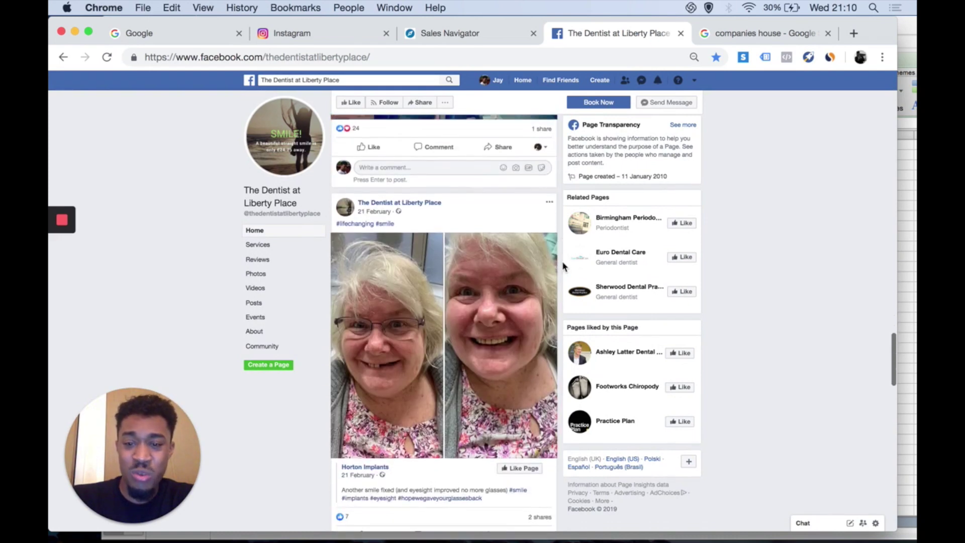
scroll(562, 261, down, 1)
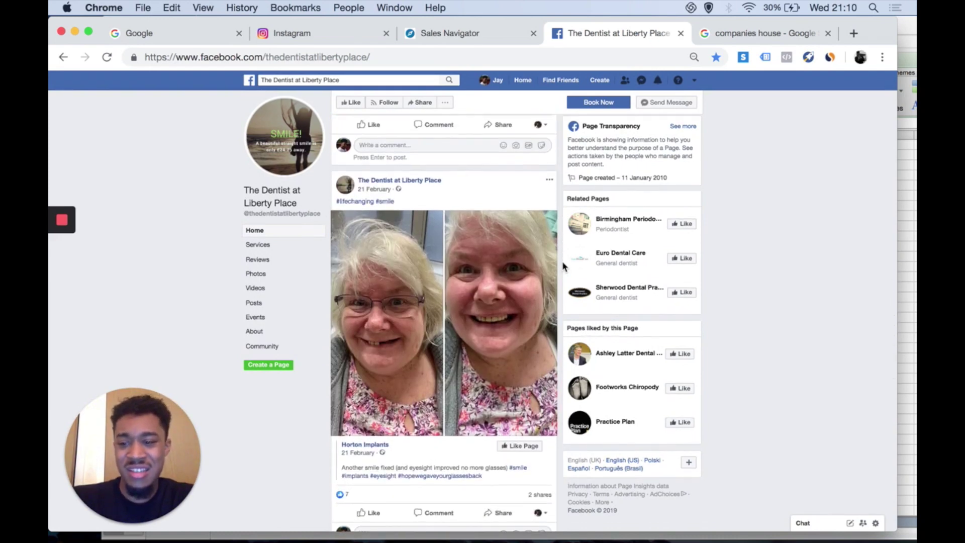
scroll(562, 261, down, 6)
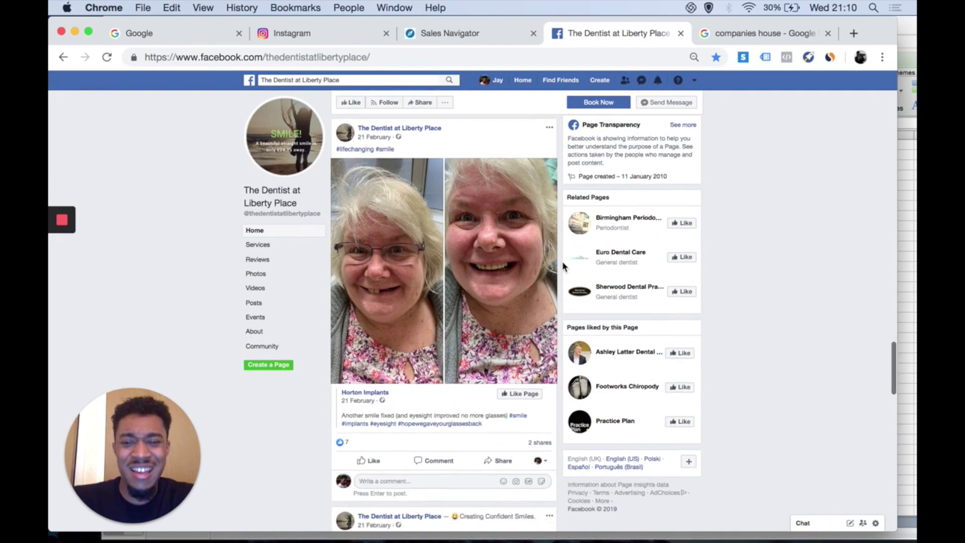
scroll(563, 261, up, 5)
scroll(563, 265, up, 8)
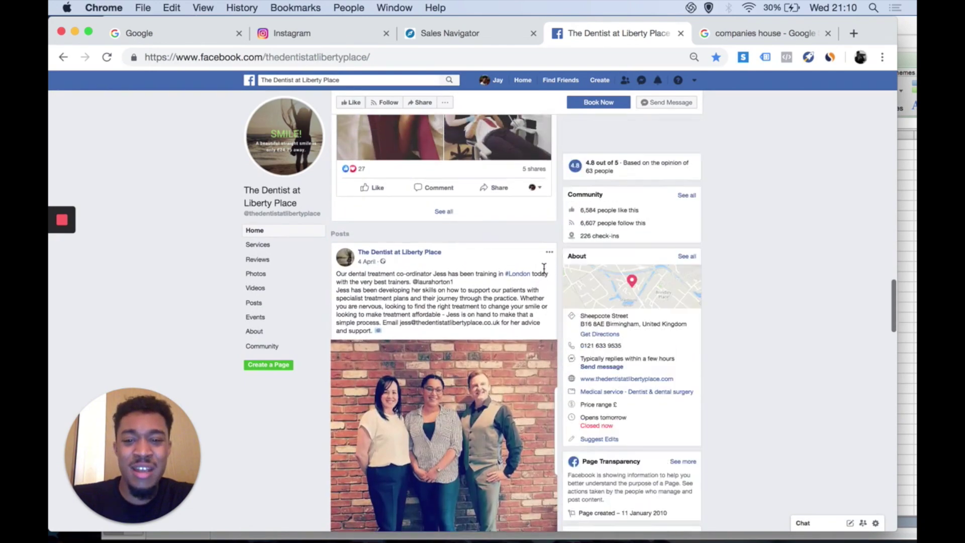
scroll(544, 272, down, 1)
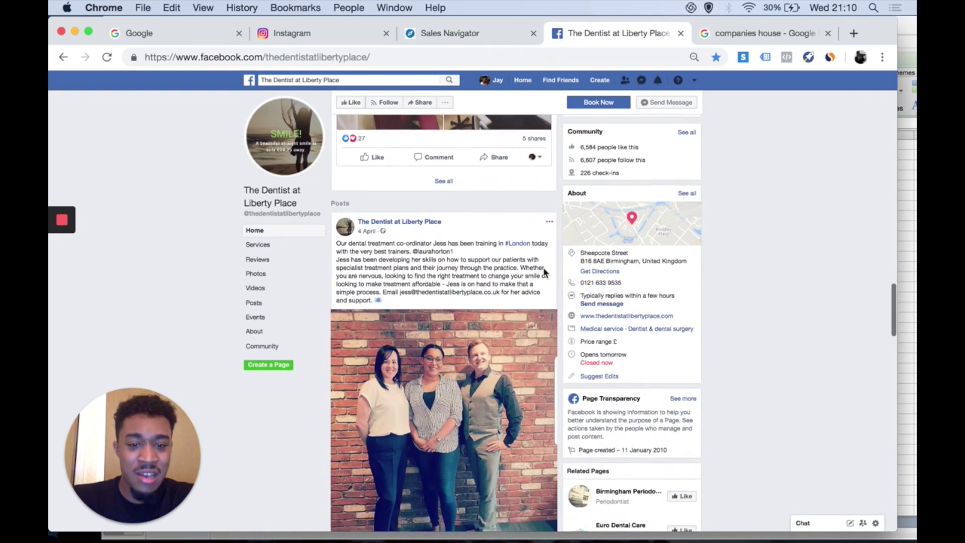
Step: Open thedentistatlibertyplace.co.uk from the About link and scroll down to its service tiles
click(613, 318)
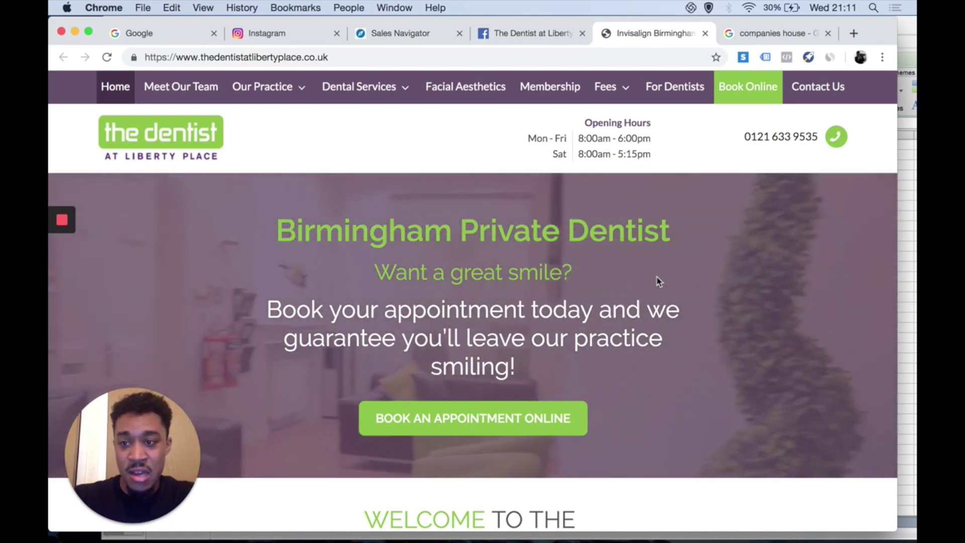
scroll(657, 284, down, 3)
scroll(658, 282, down, 10)
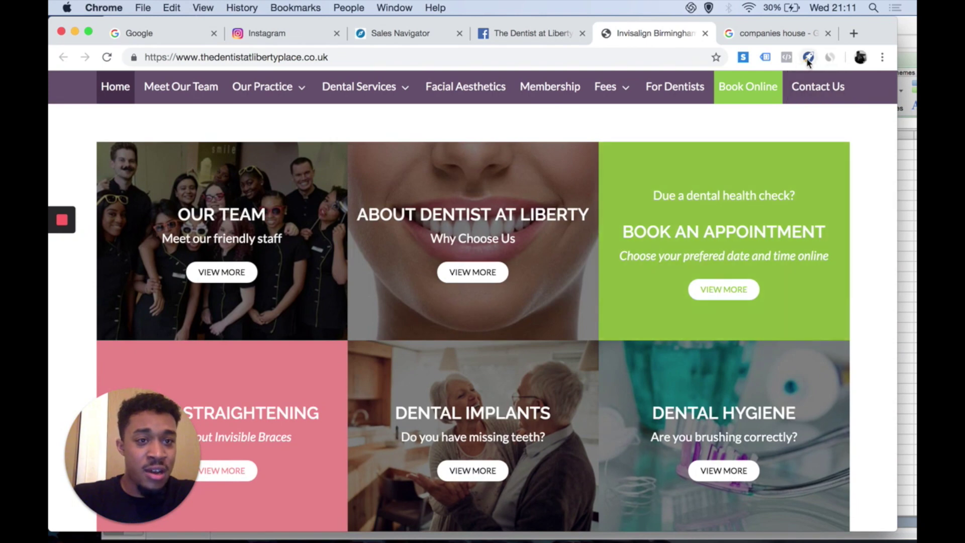
click(808, 58)
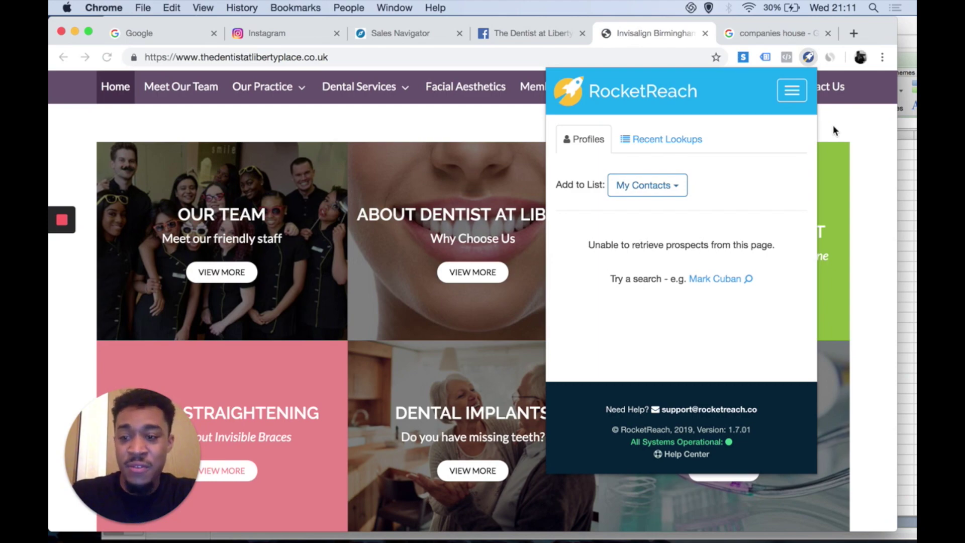
click(834, 126)
scroll(835, 130, down, 5)
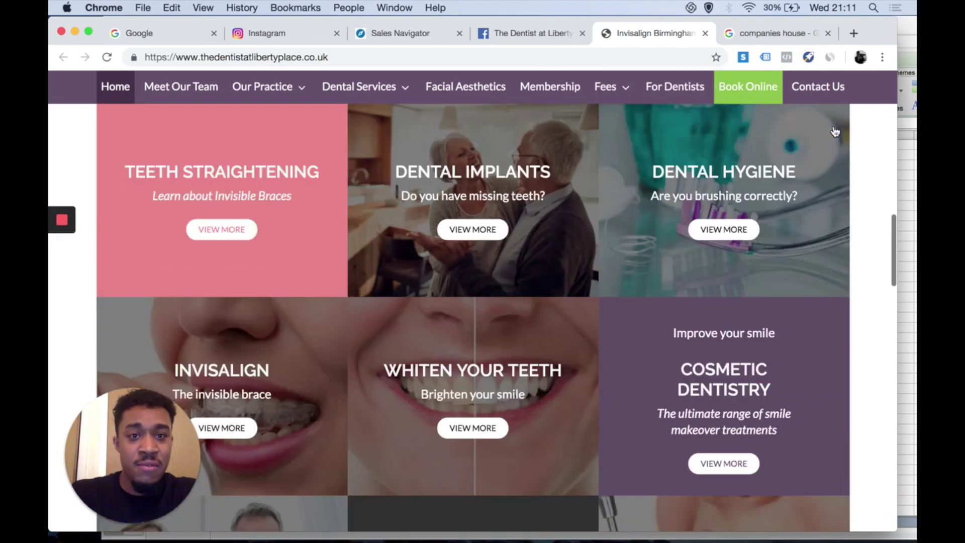
scroll(835, 130, down, 15)
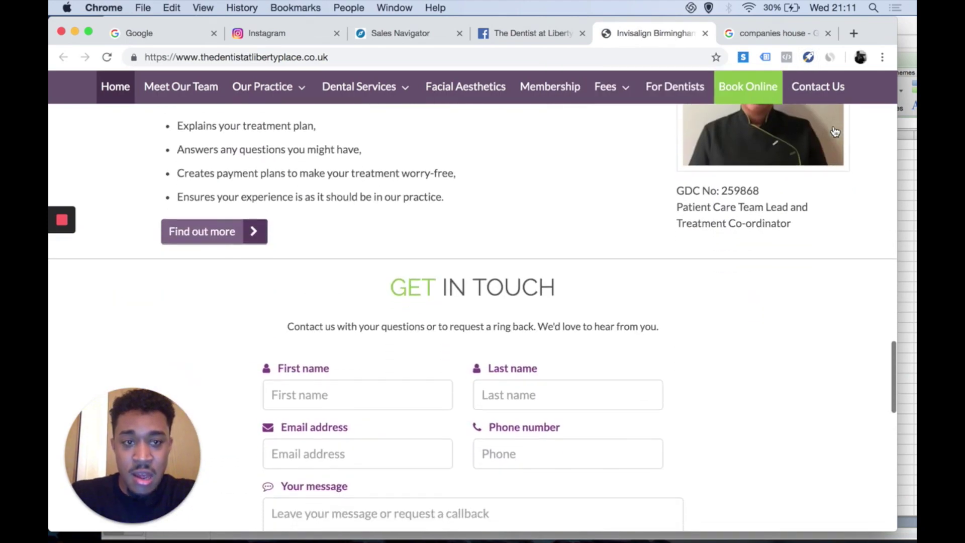
scroll(834, 130, up, 3)
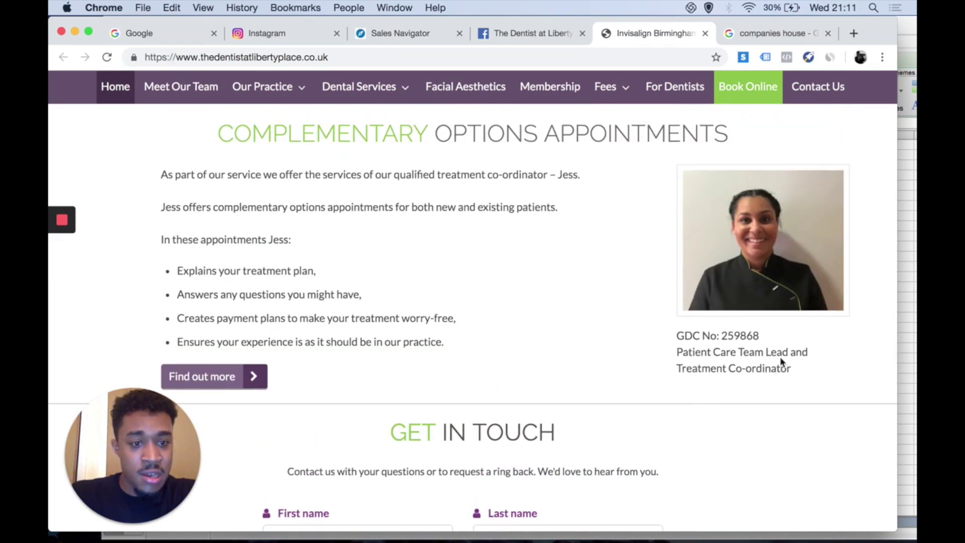
scroll(810, 361, down, 3)
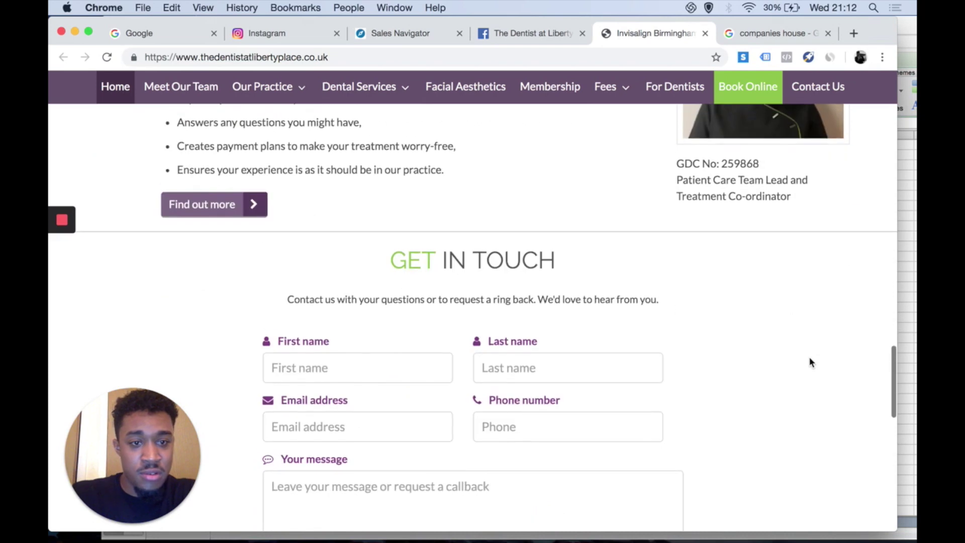
scroll(810, 361, down, 5)
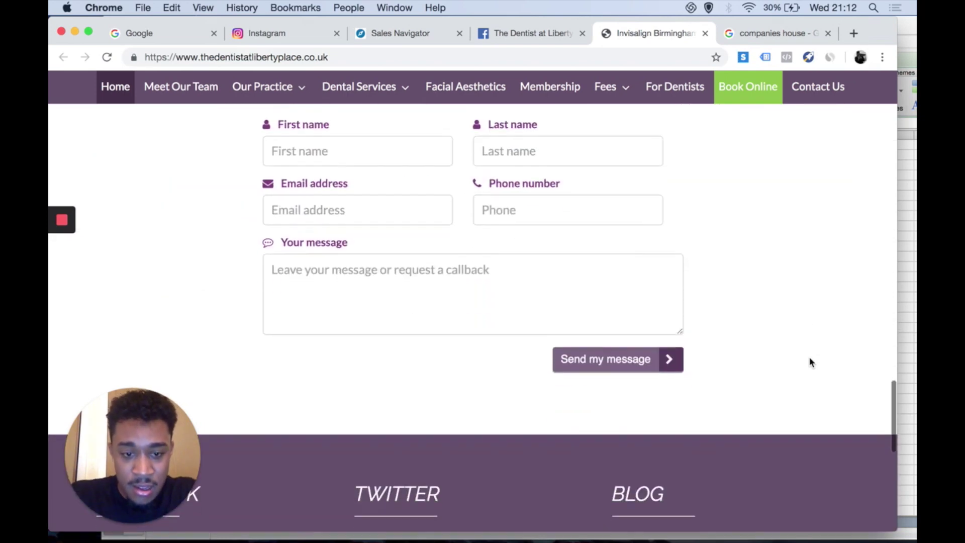
scroll(813, 335, down, 4)
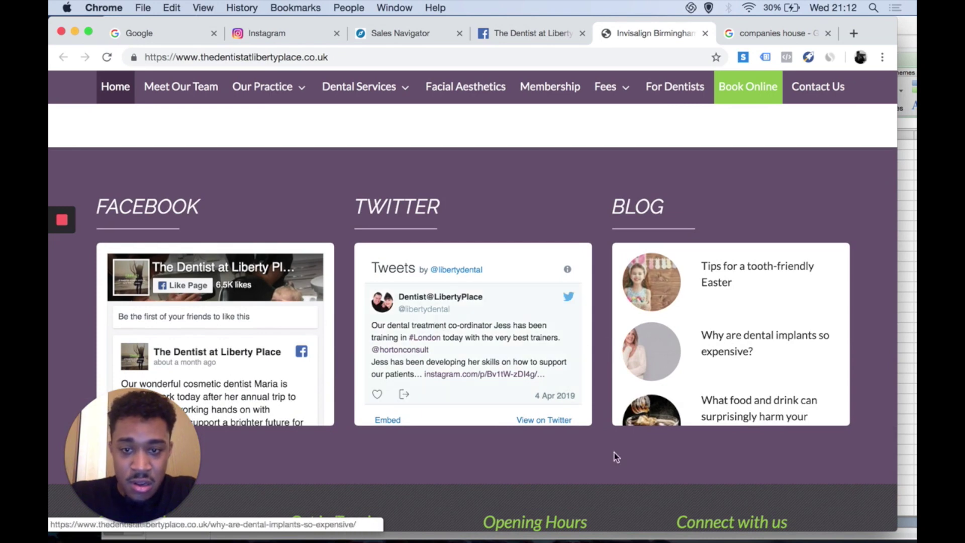
scroll(681, 511, down, 3)
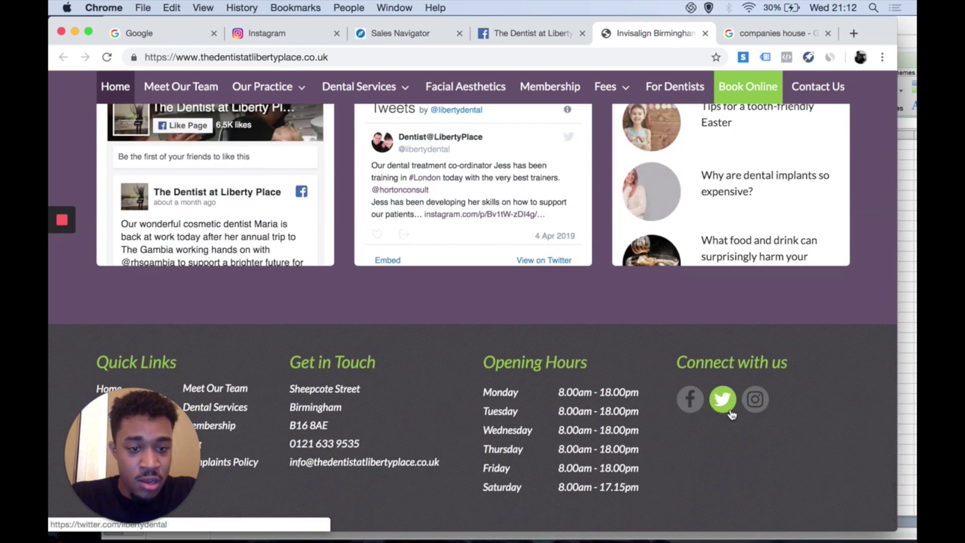
click(727, 410)
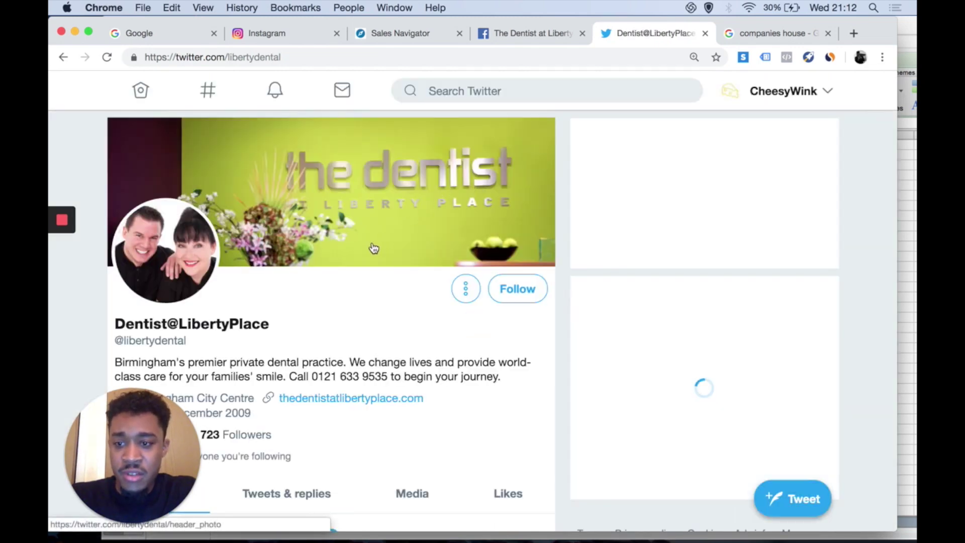
scroll(280, 265, down, 3)
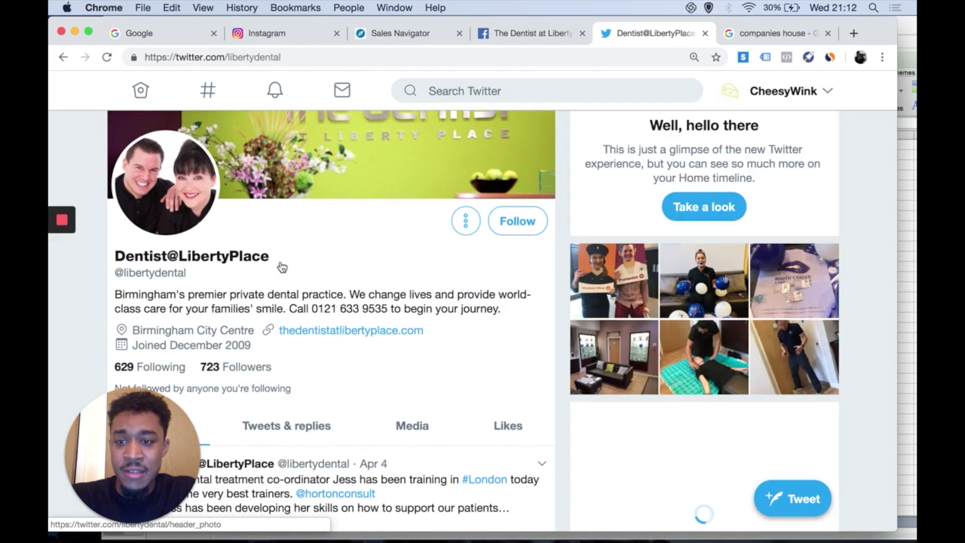
scroll(281, 264, down, 5)
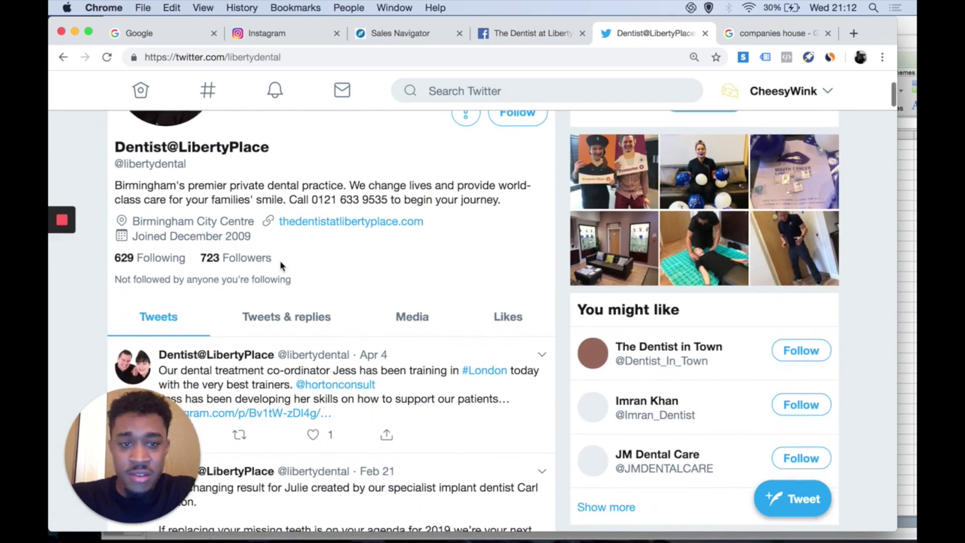
scroll(280, 265, up, 2)
scroll(280, 265, up, 2)
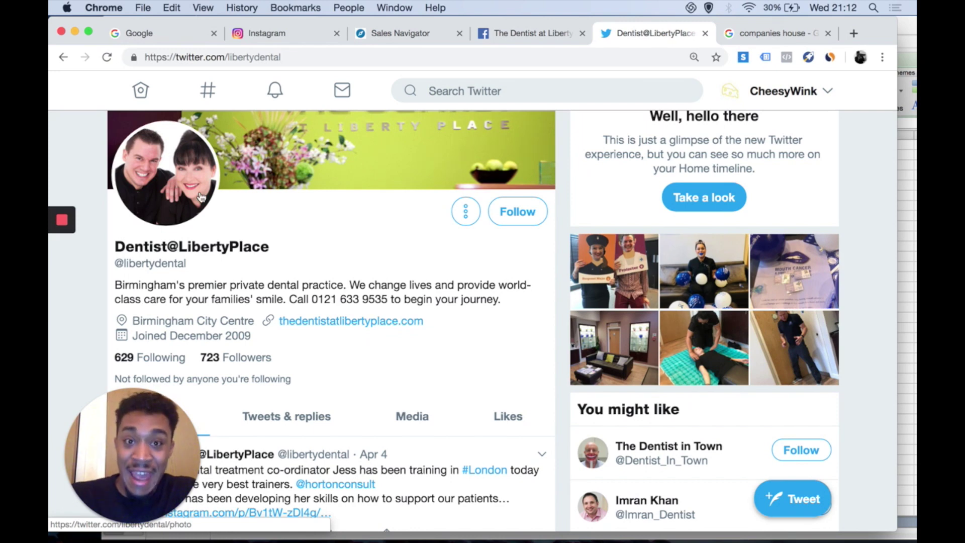
scroll(196, 196, down, 6)
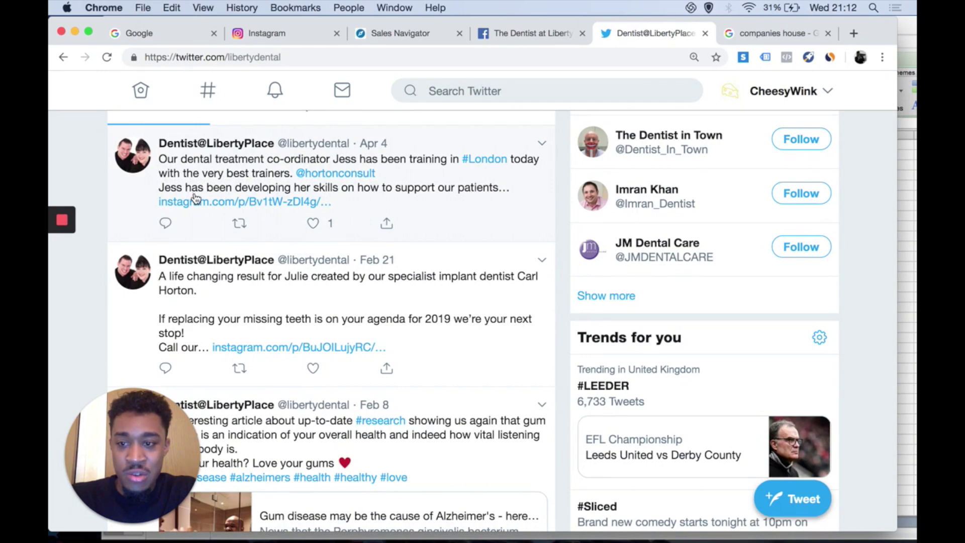
scroll(220, 282, down, 3)
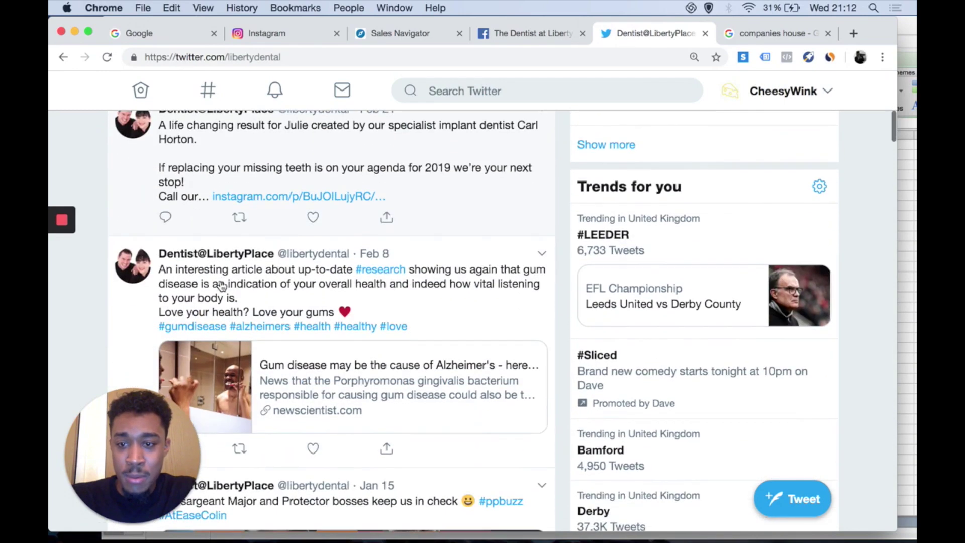
scroll(222, 285, down, 12)
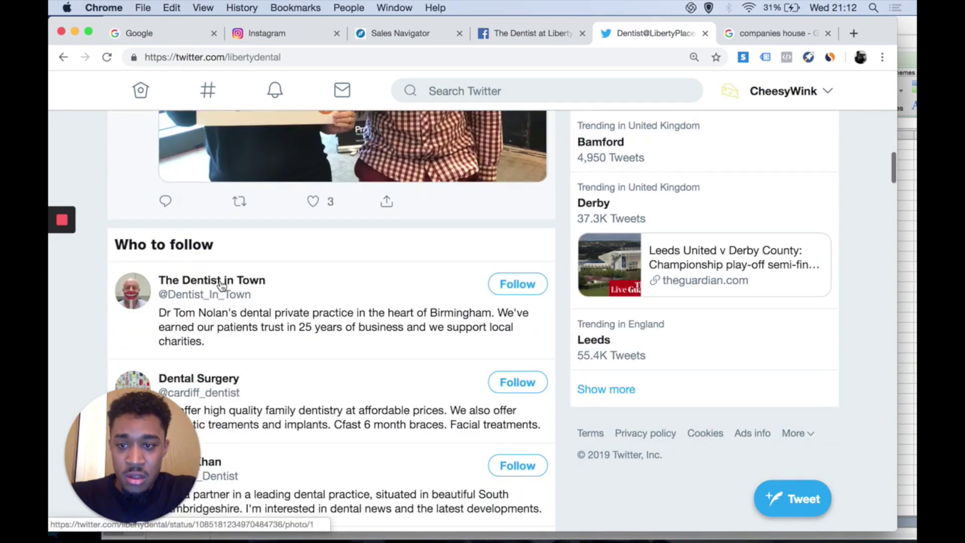
scroll(222, 286, down, 6)
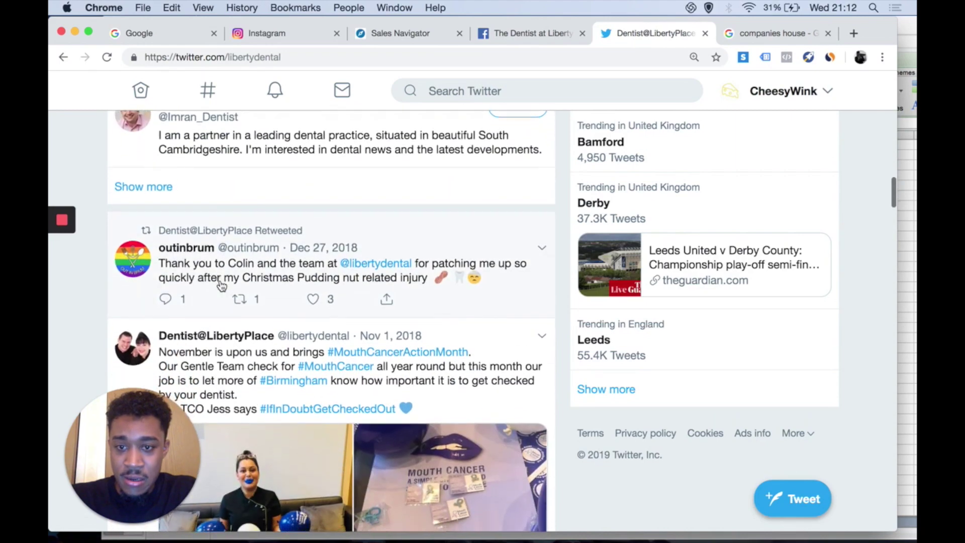
scroll(222, 274, down, 6)
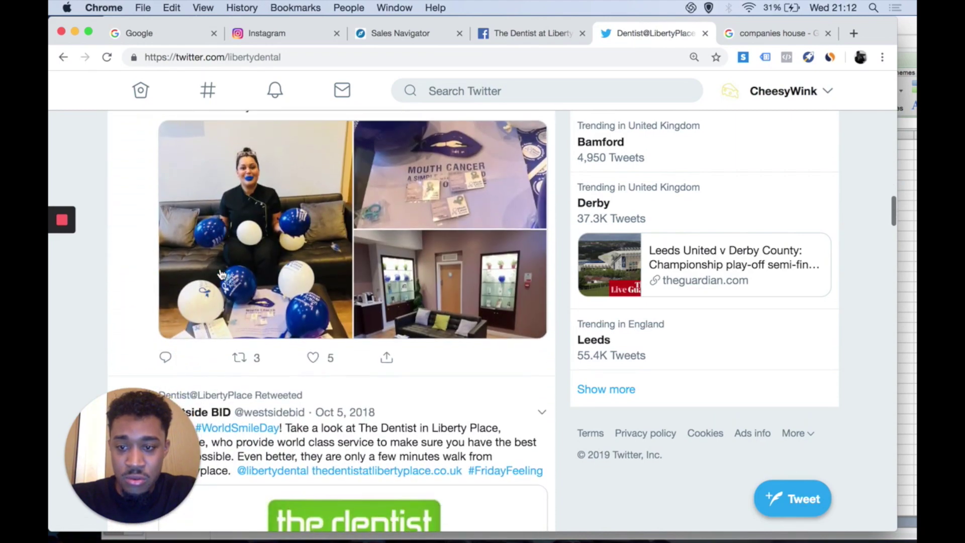
scroll(222, 274, up, 20)
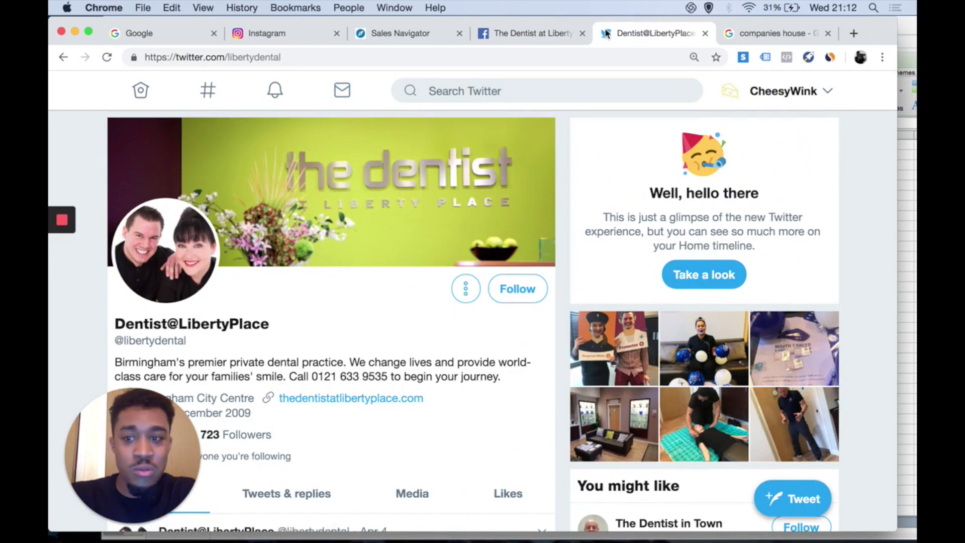
click(187, 271)
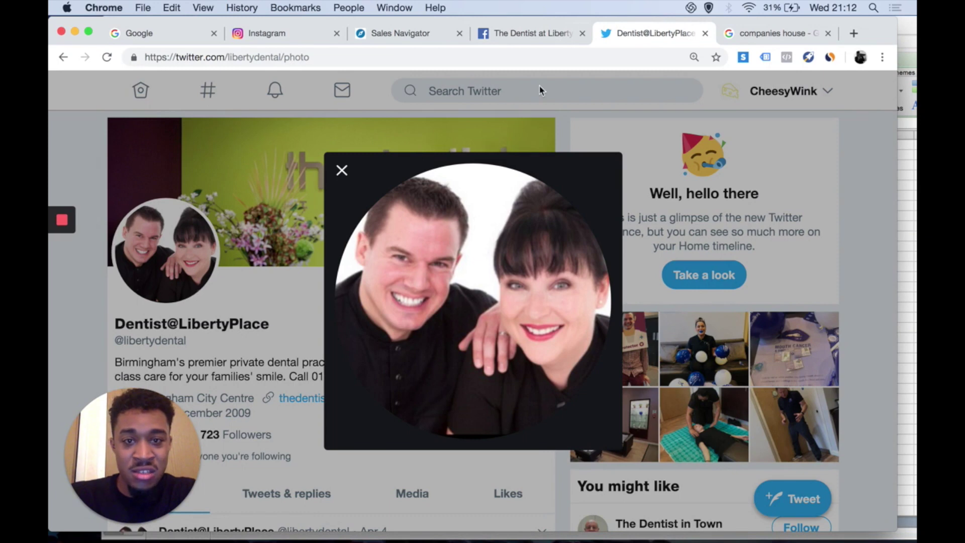
Step: Copy 'The Dentist at Liberty Place' from Facebook and search for it in Sales Navigator
click(514, 38)
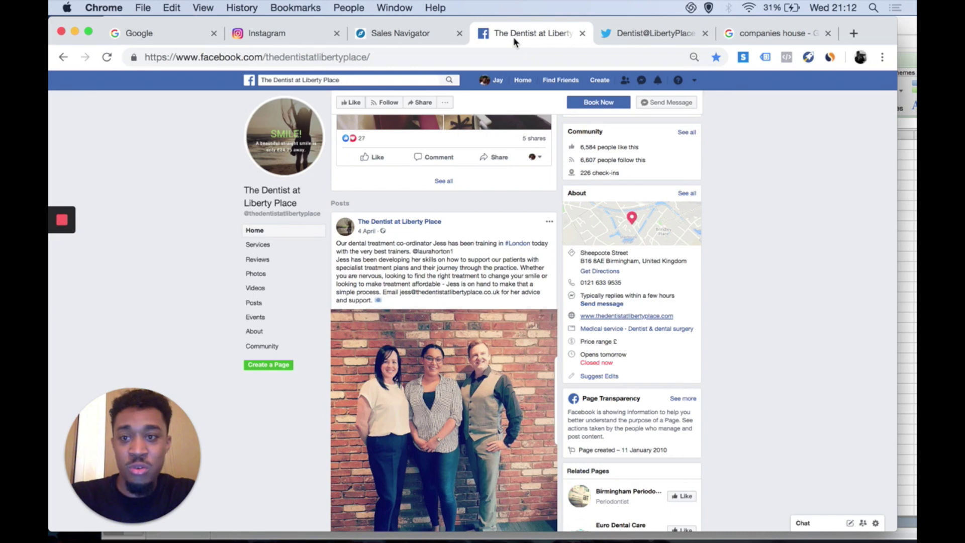
click(399, 82)
key(super+c)
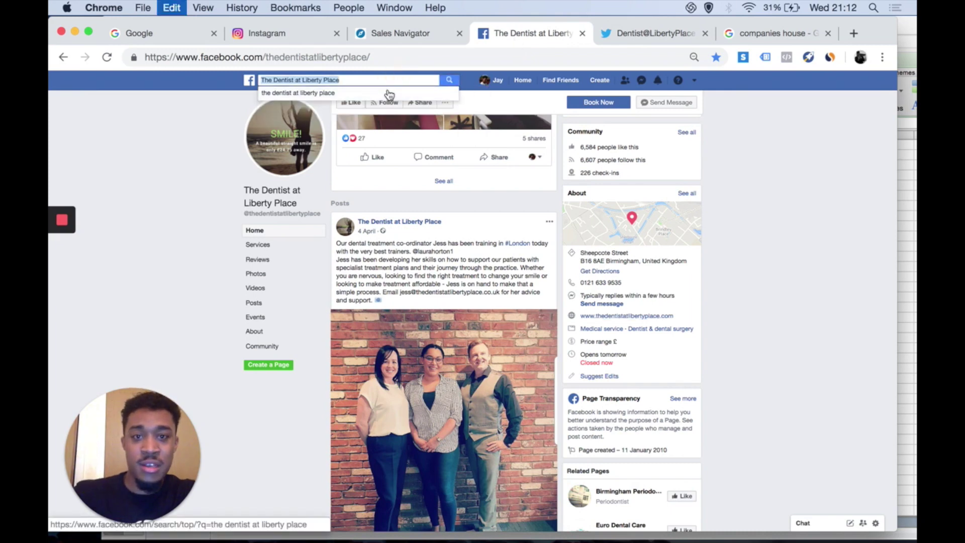
click(430, 30)
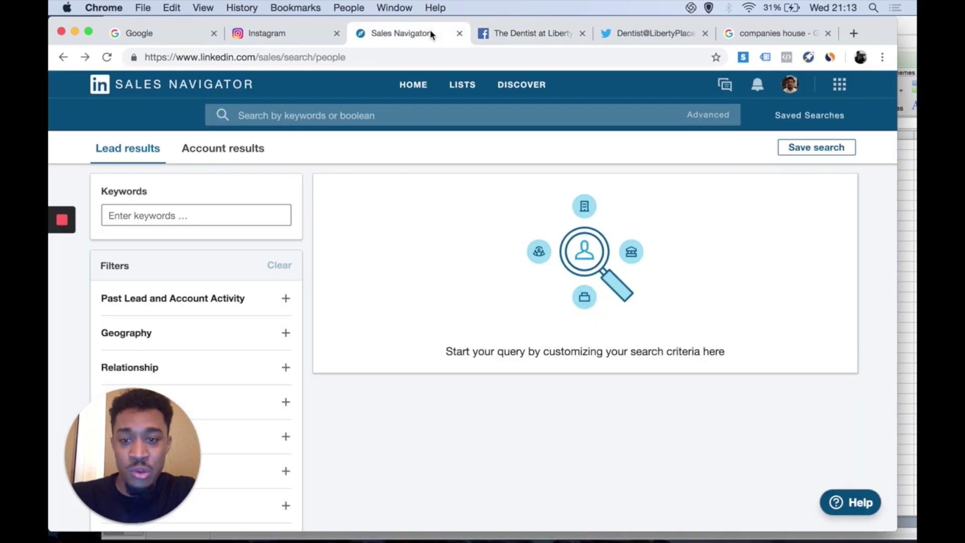
click(384, 117)
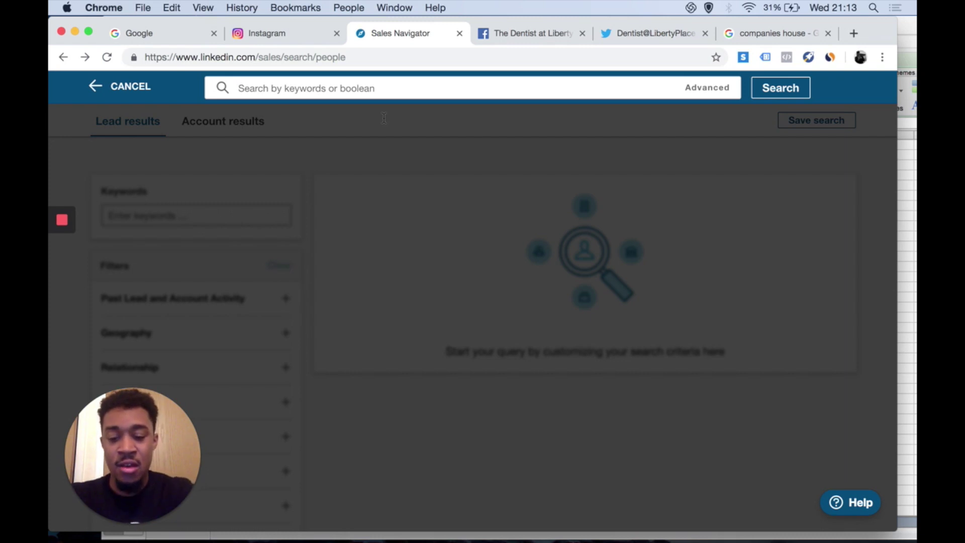
key(super+v)
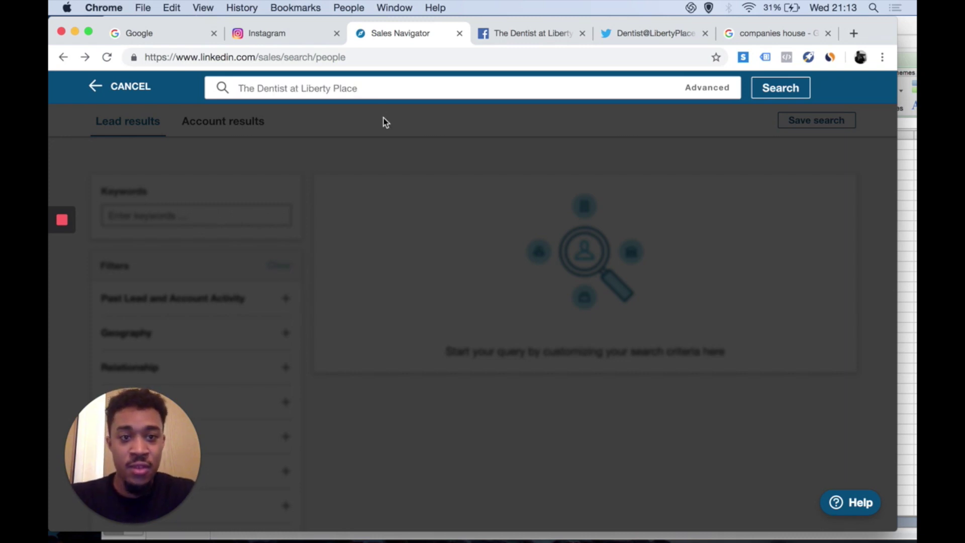
key(Return)
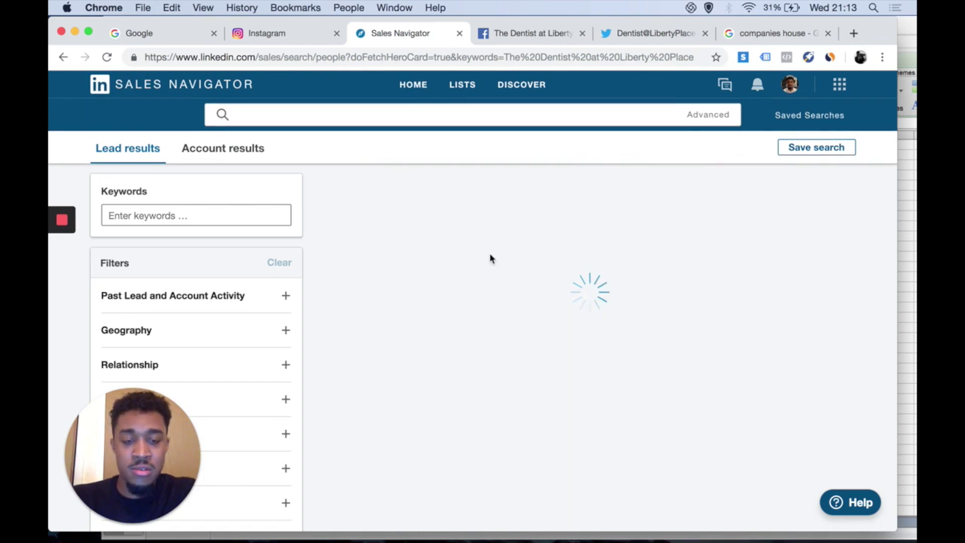
scroll(490, 253, down, 3)
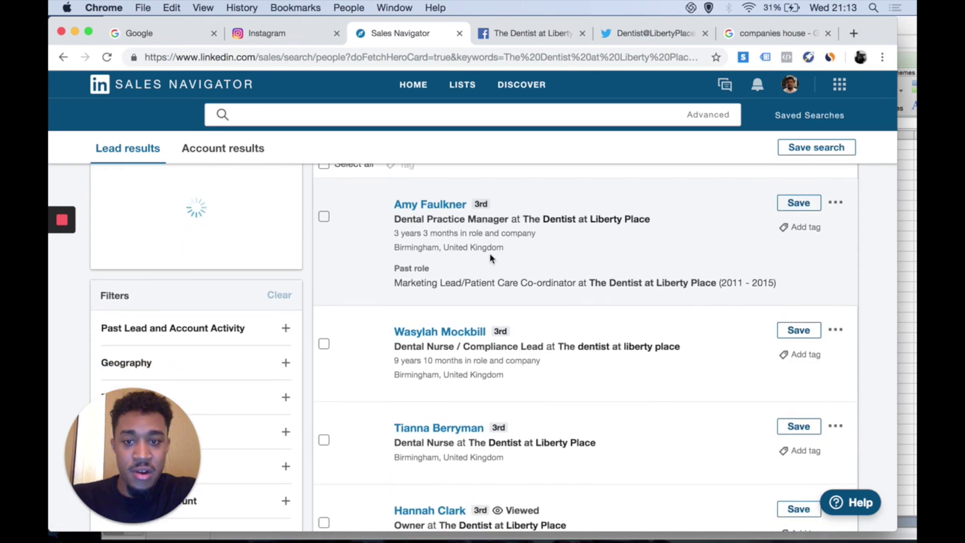
scroll(489, 252, down, 2)
scroll(488, 248, down, 1)
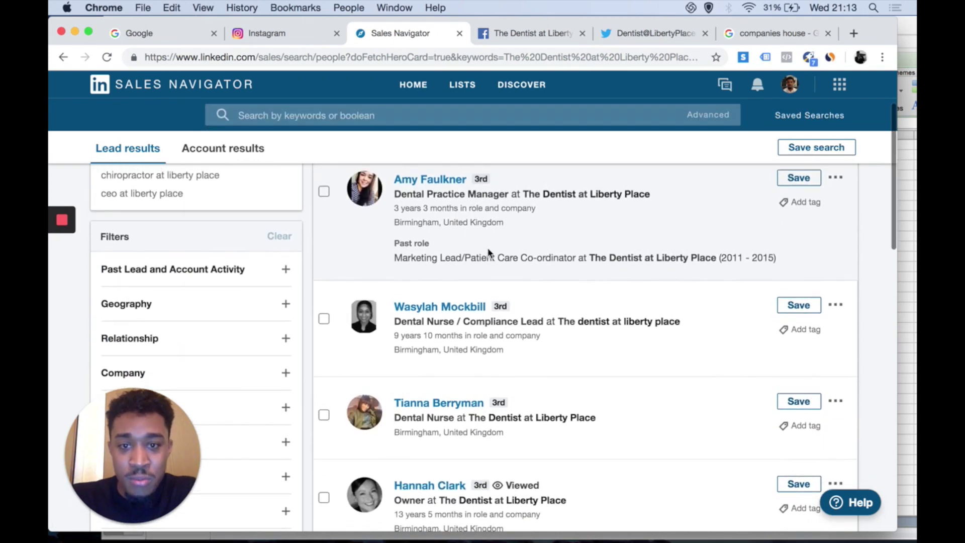
scroll(488, 249, down, 4)
scroll(488, 249, down, 4)
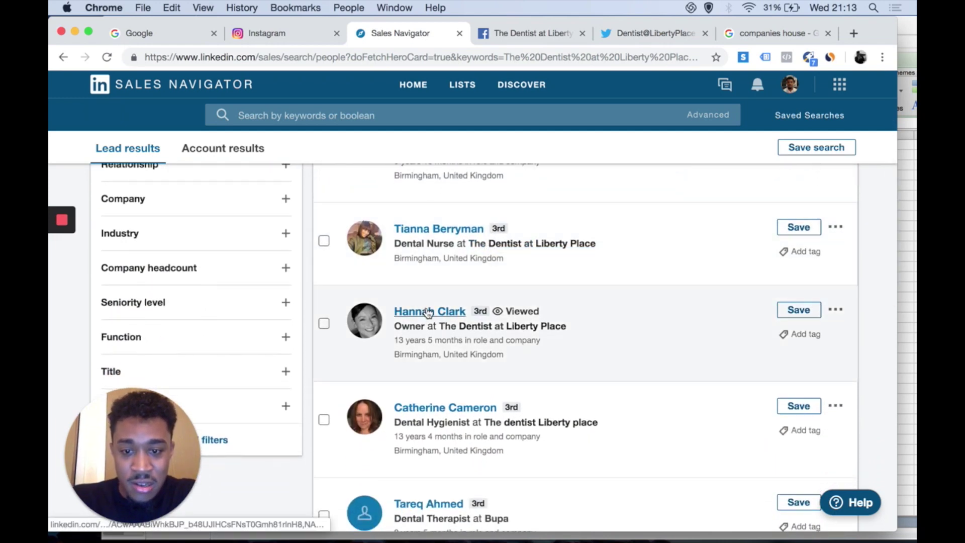
scroll(428, 312, down, 10)
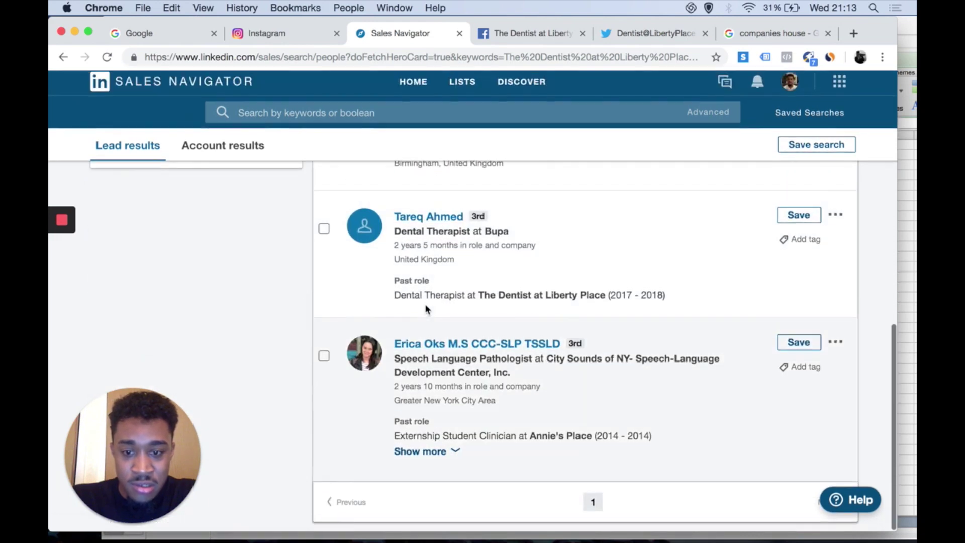
scroll(427, 308, up, 10)
scroll(428, 310, down, 3)
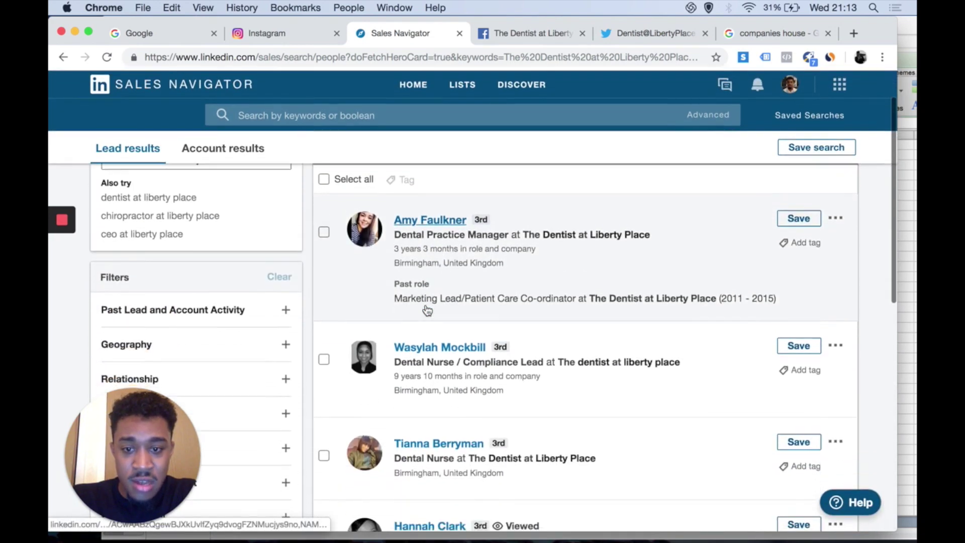
scroll(426, 352, down, 1)
Step: Open the owner's lead profile and compare her enlarged photo against the practice's Twitter photo
click(433, 491)
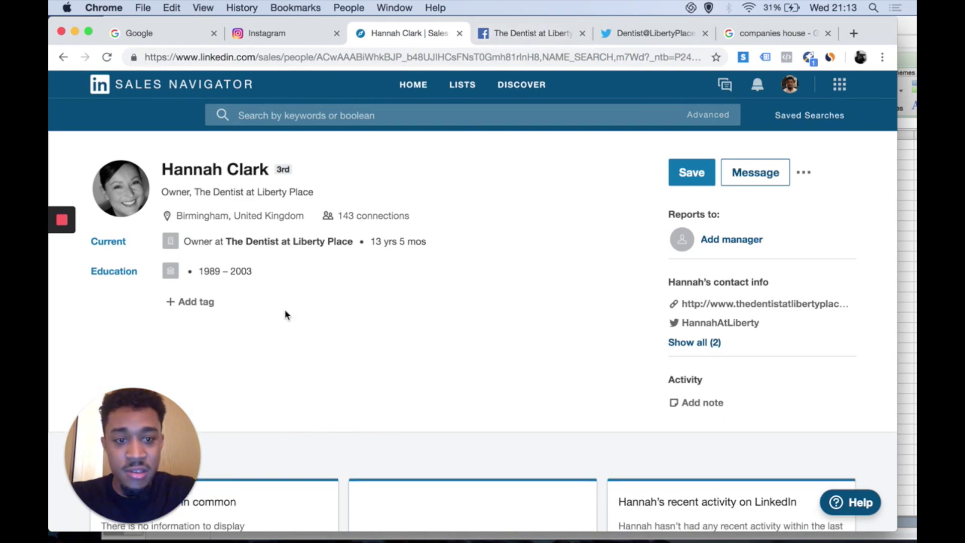
click(139, 188)
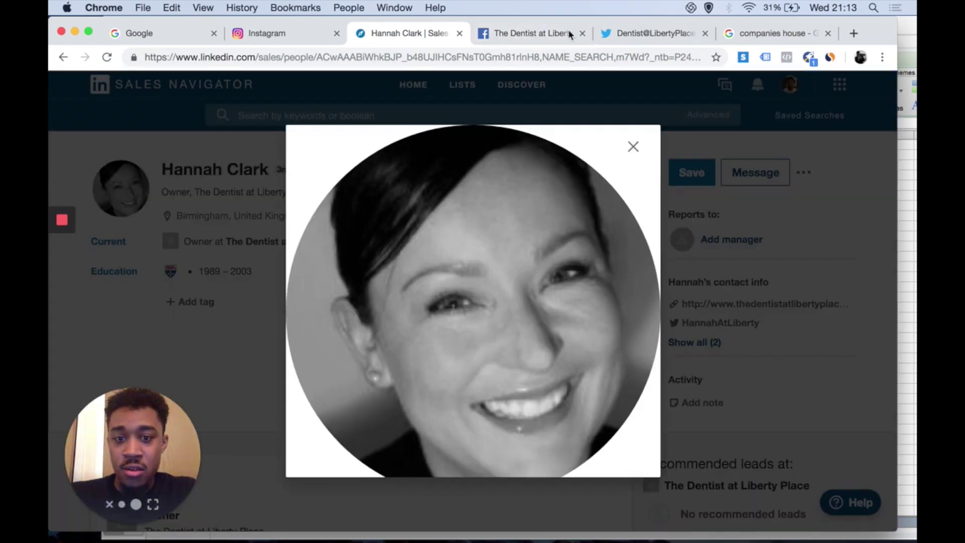
click(653, 29)
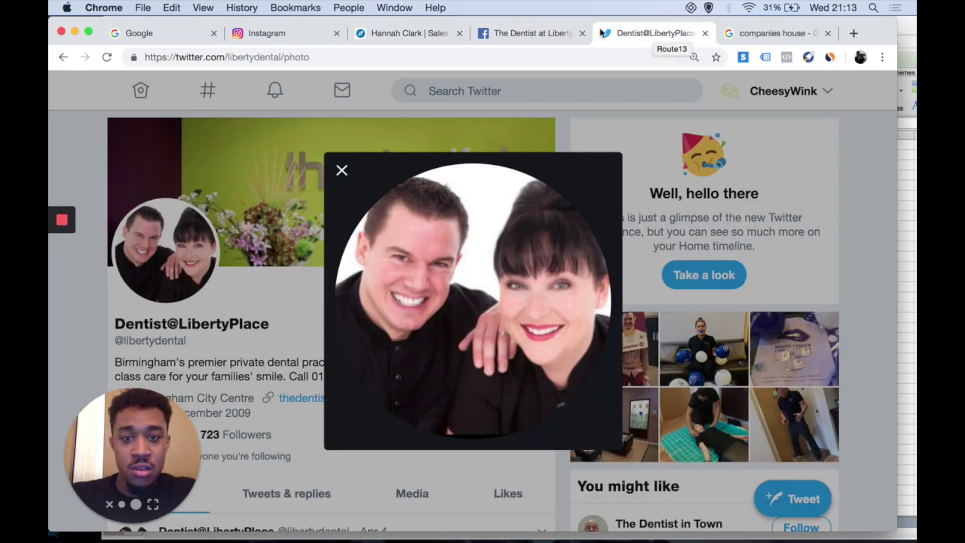
click(400, 31)
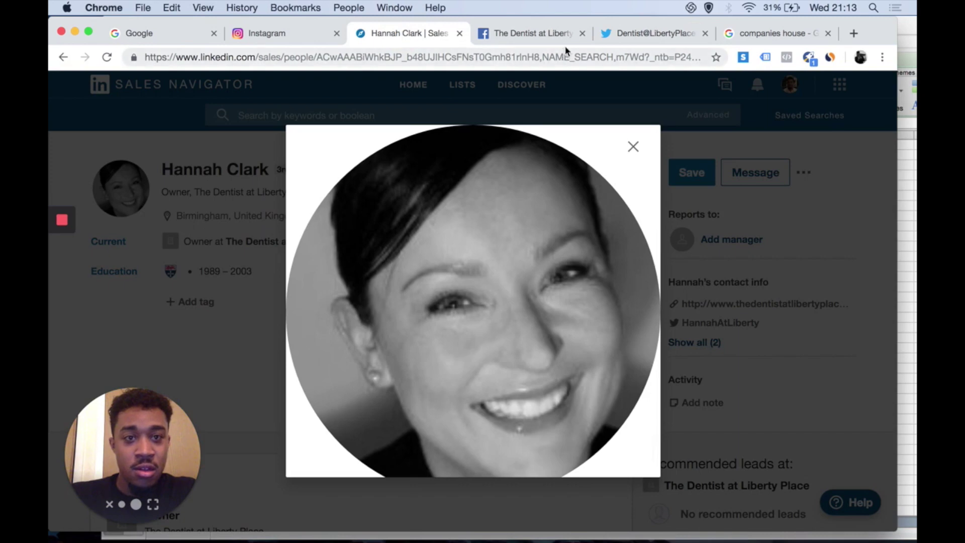
click(624, 31)
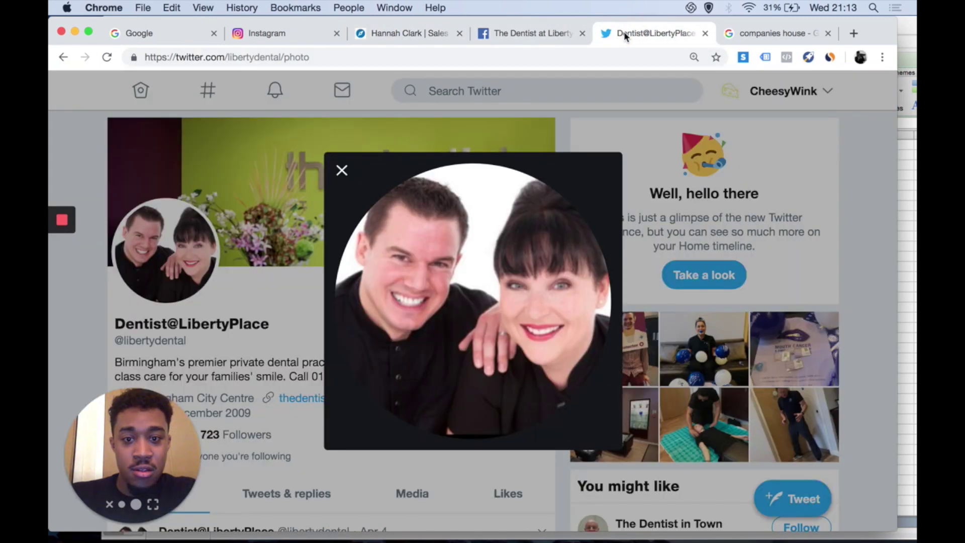
click(409, 38)
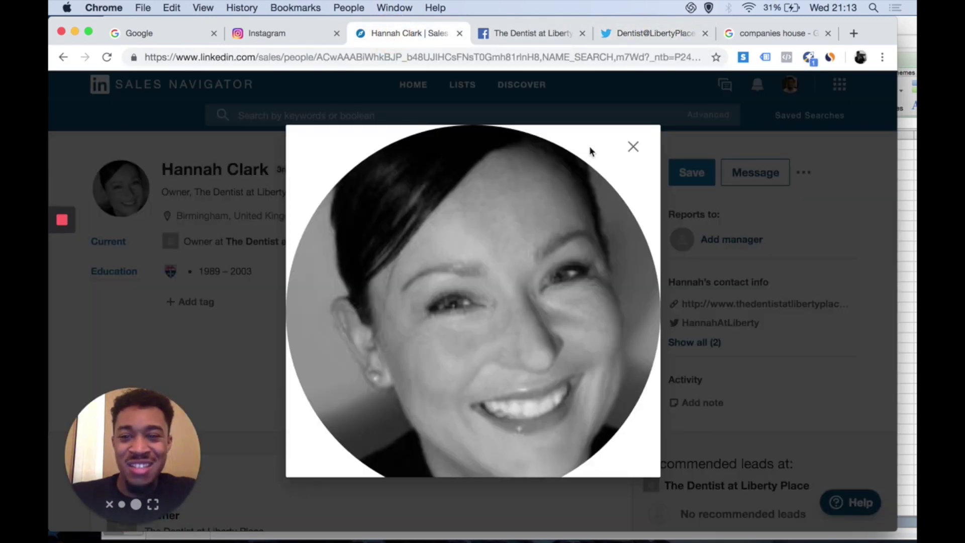
click(633, 147)
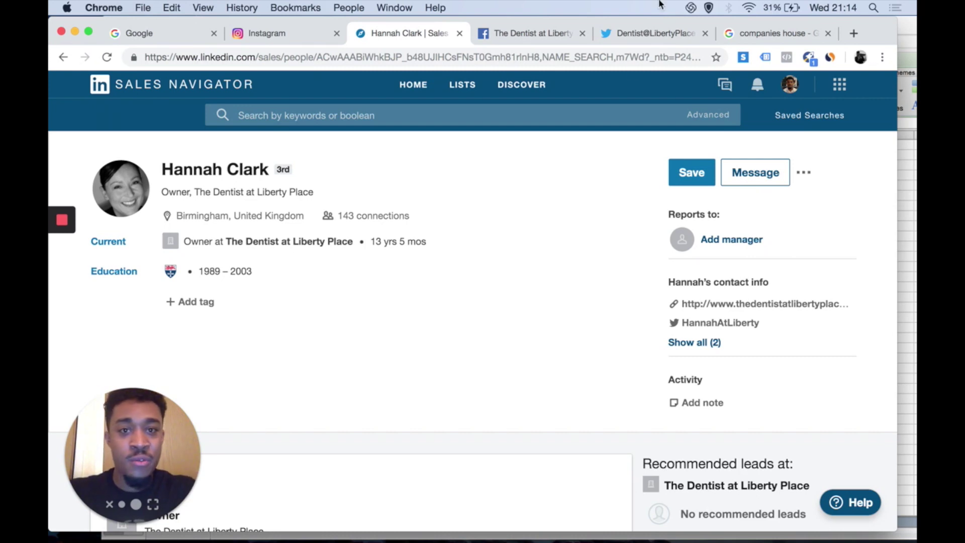
Step: Review the practice's Facebook page, then bring up the Google 'companies house' results
click(529, 34)
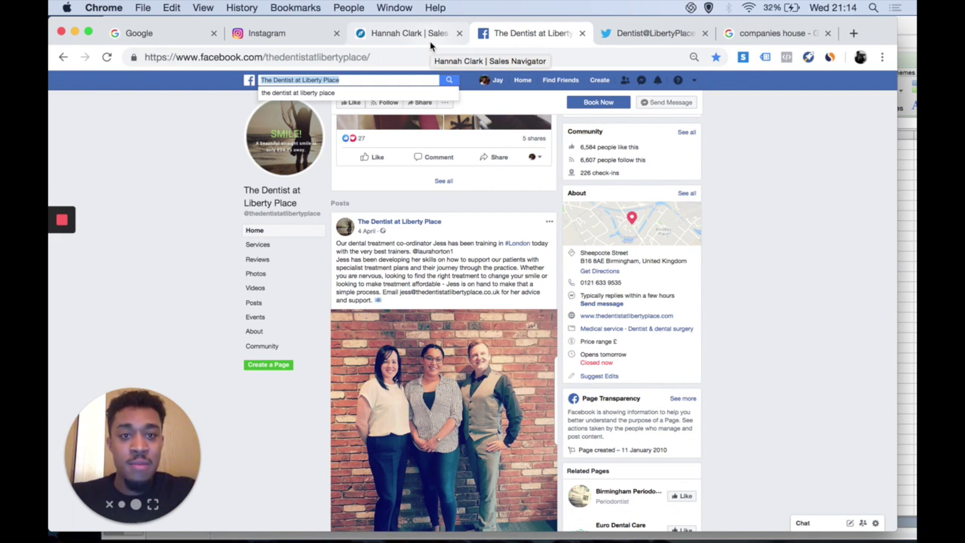
click(753, 36)
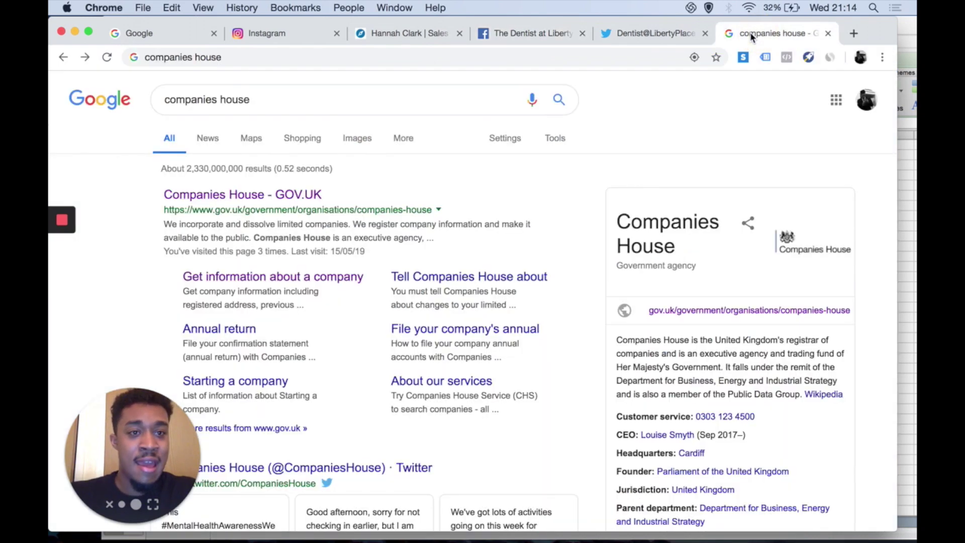
Step: Open GOV.UK's 'Get information about a company' page and start the register search service
click(283, 277)
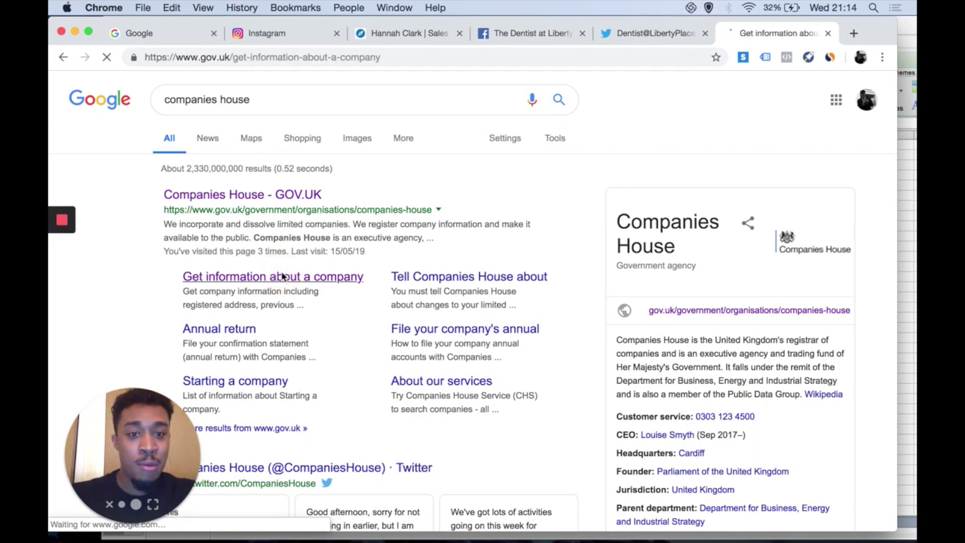
scroll(282, 274, down, 3)
scroll(282, 274, down, 5)
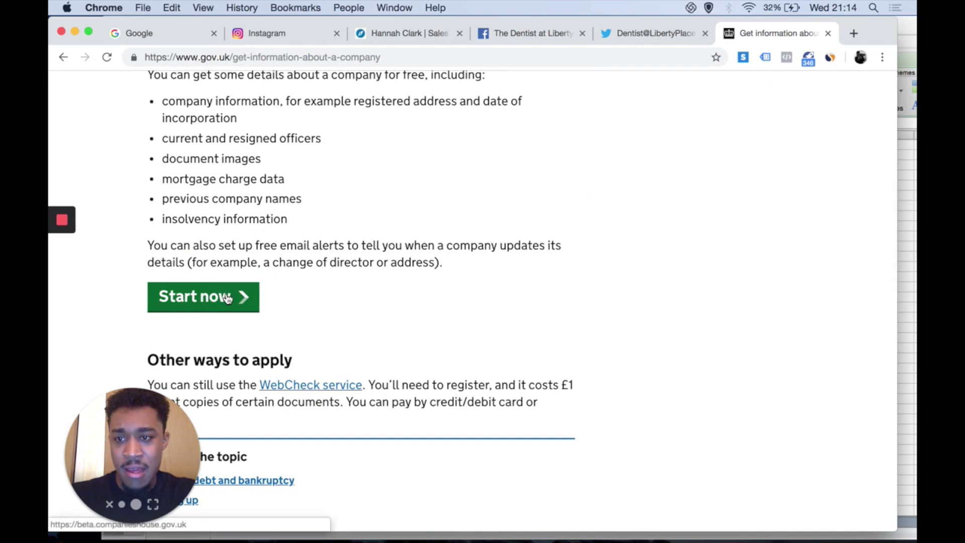
click(227, 298)
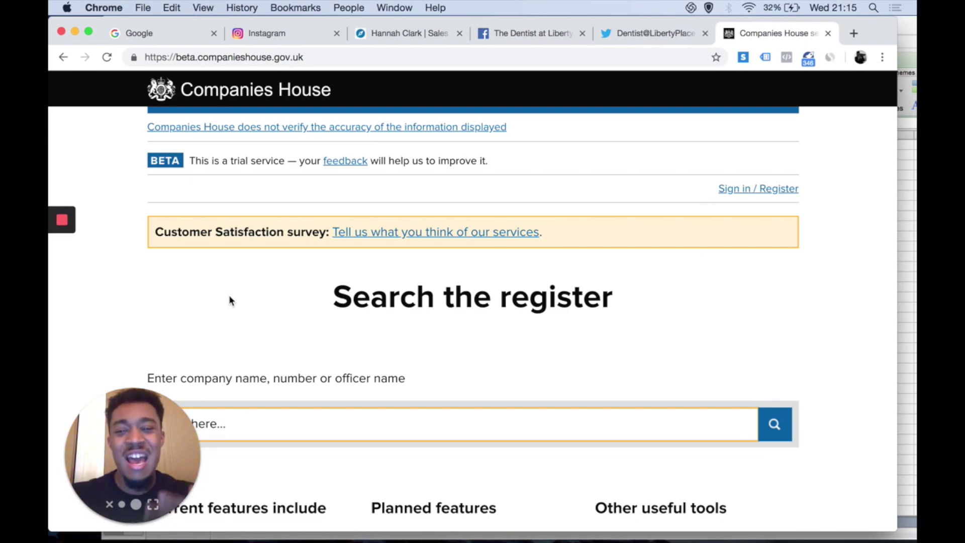
scroll(231, 300, down, 5)
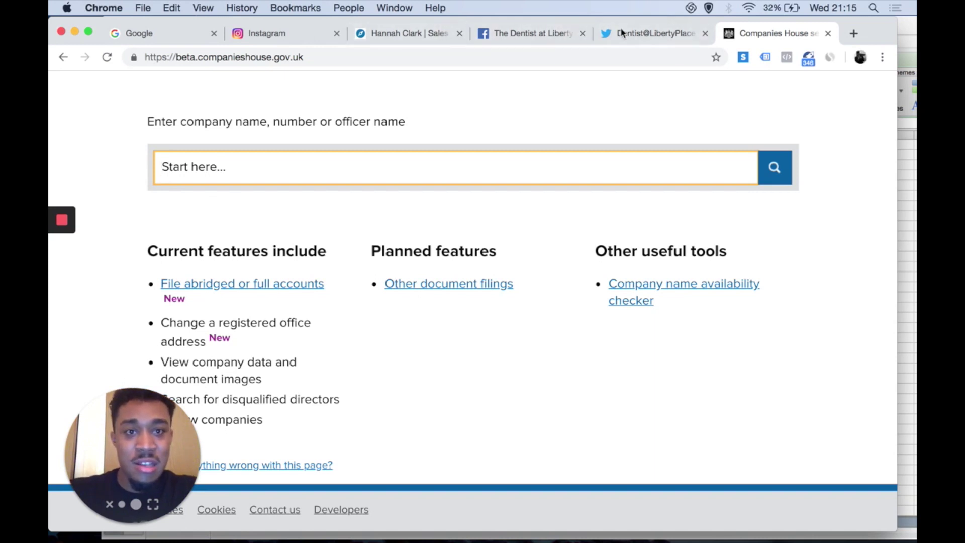
Step: Search the register for 'The Dentist at Liberty Place' and scroll through the matching companies
click(545, 32)
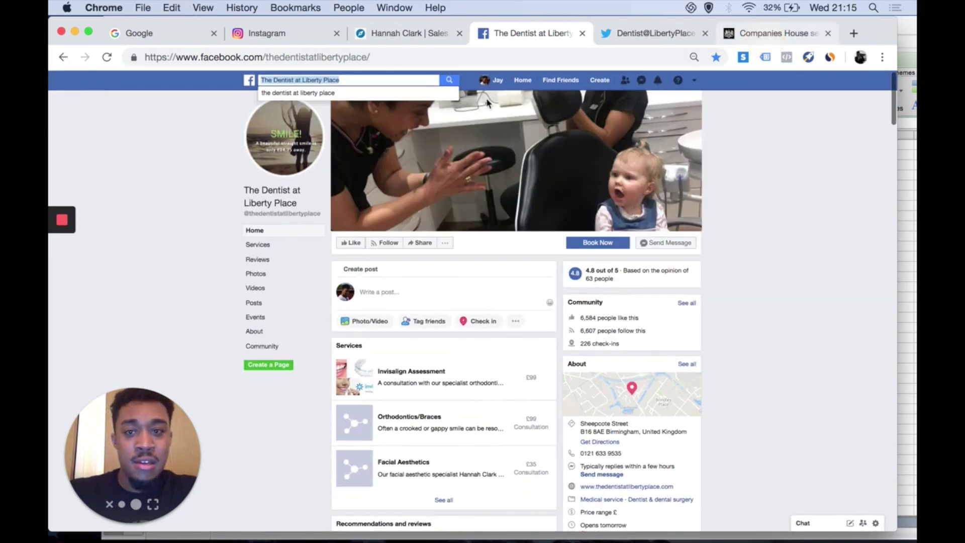
click(768, 41)
text(The Dentist at Liberty Place)
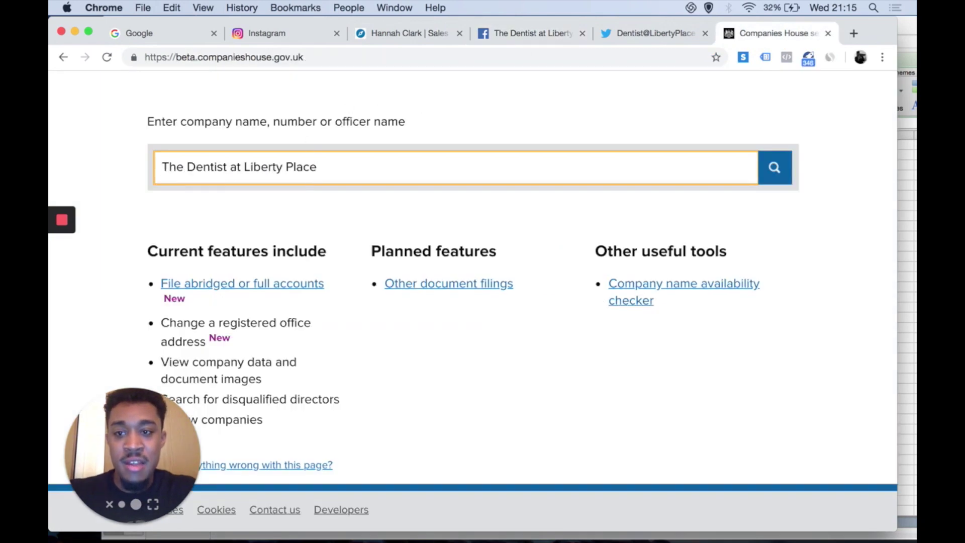
key(Return)
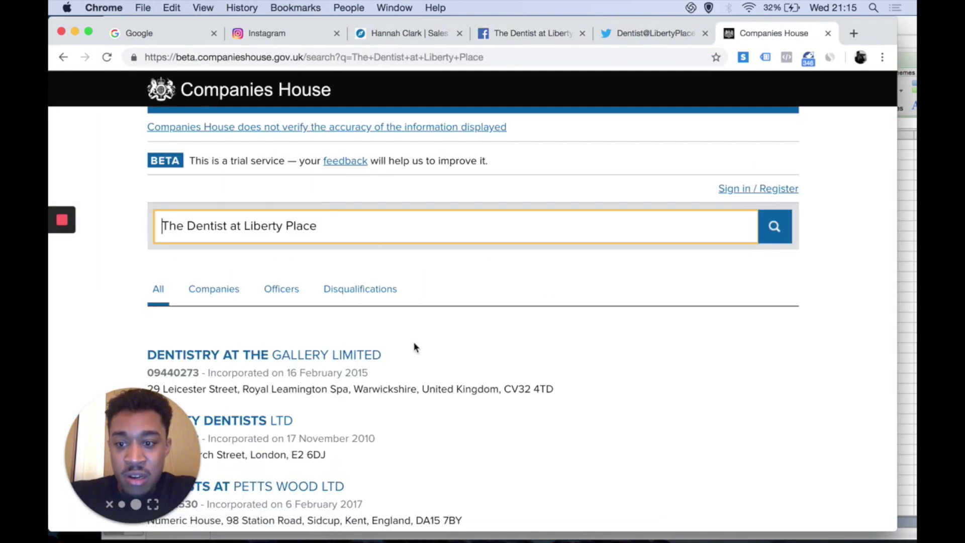
scroll(413, 342, down, 5)
scroll(414, 346, down, 3)
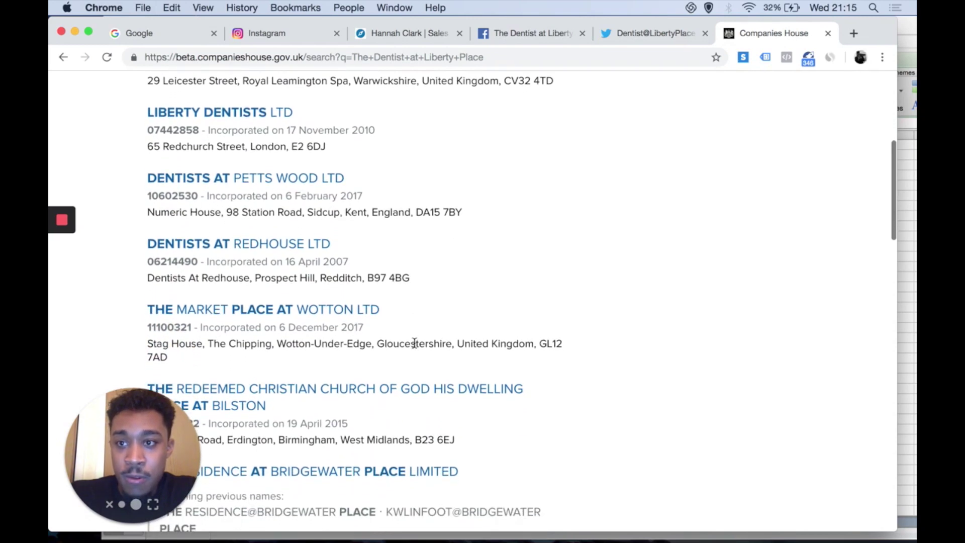
scroll(415, 345, down, 1)
scroll(415, 344, down, 1)
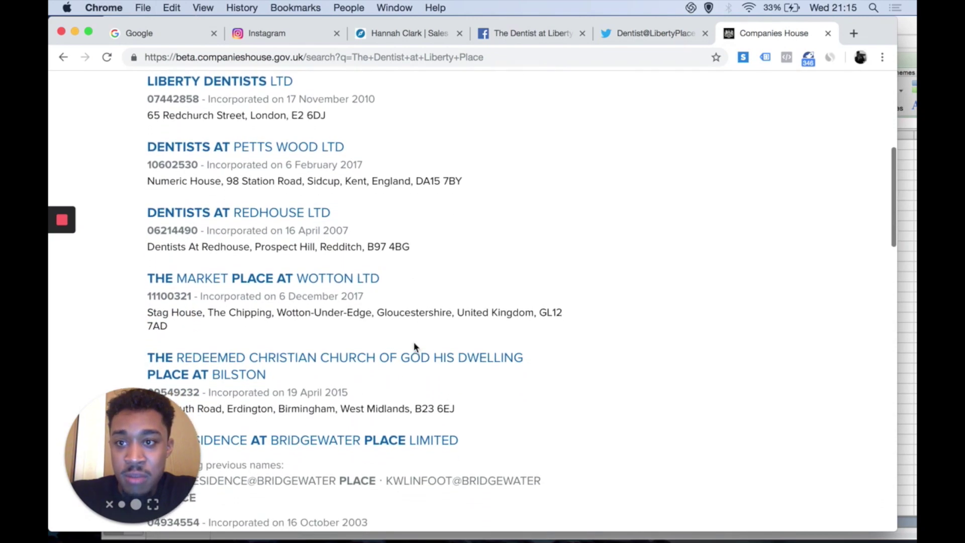
scroll(414, 346, down, 1)
scroll(414, 346, down, 10)
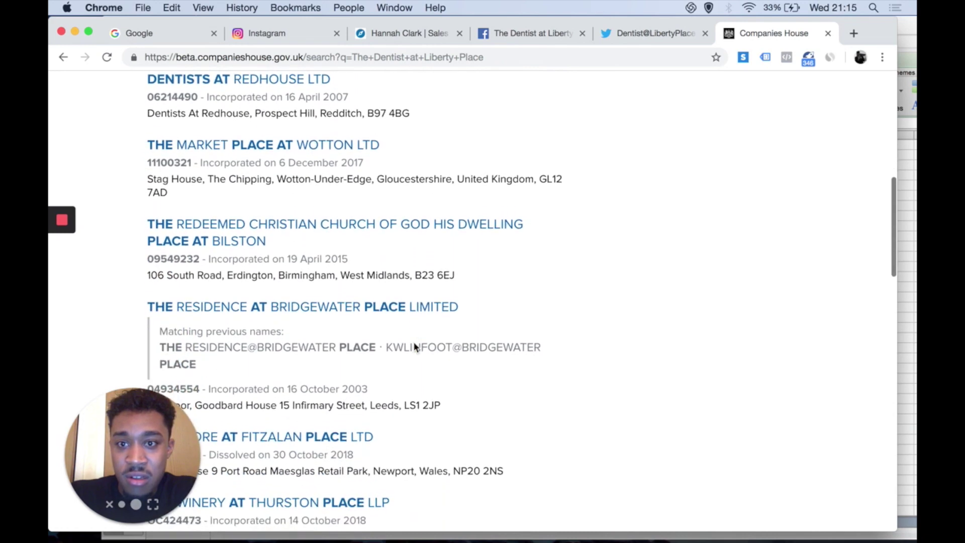
scroll(414, 347, down, 15)
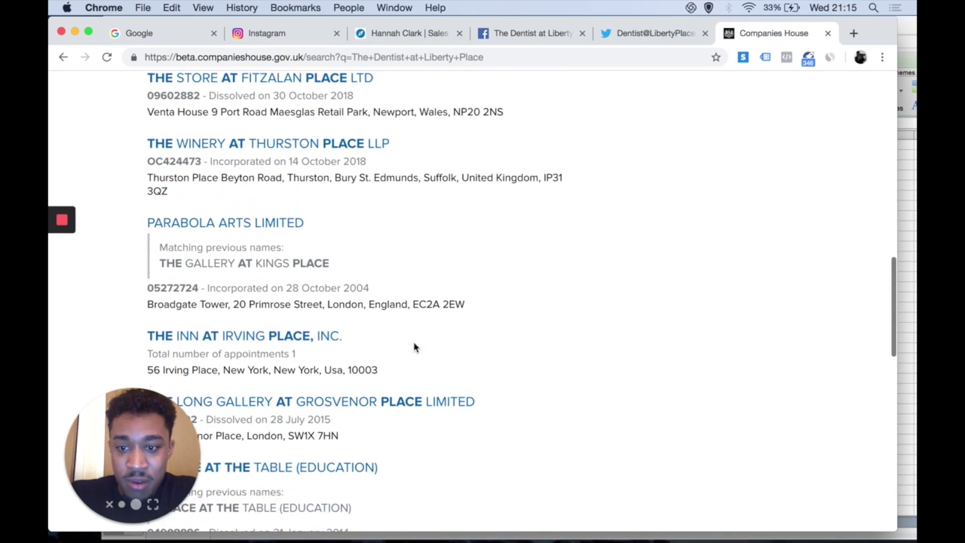
scroll(415, 347, down, 5)
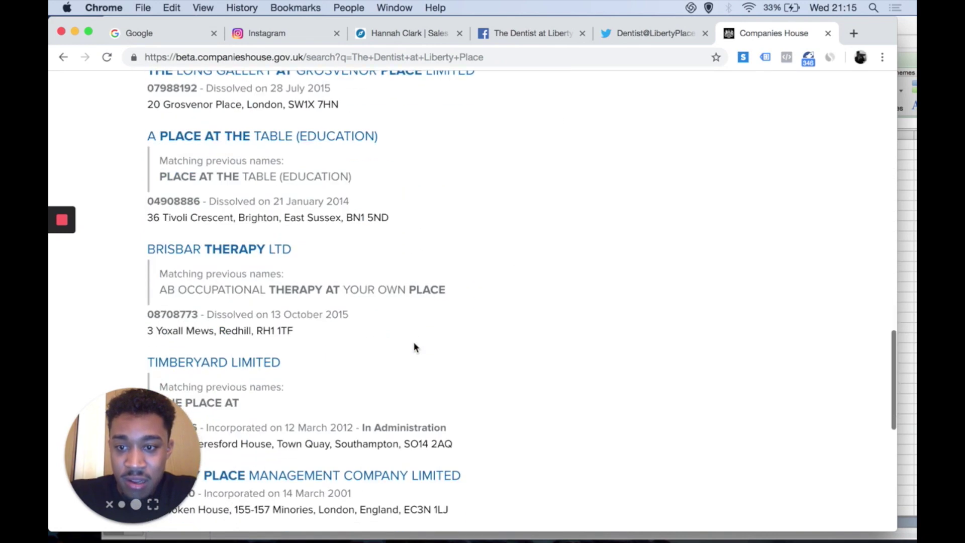
scroll(413, 347, up, 20)
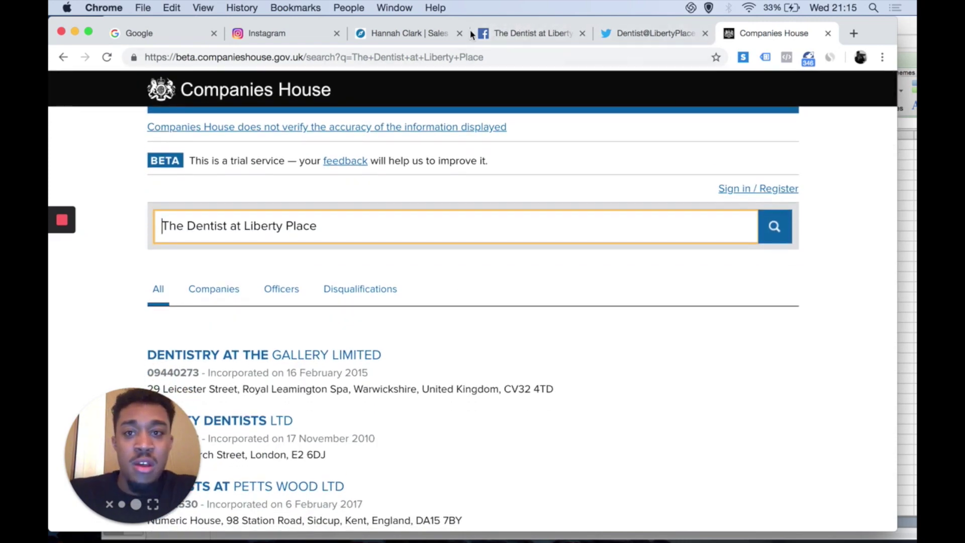
Step: Search Facebook for 'indian restaurant'
click(521, 35)
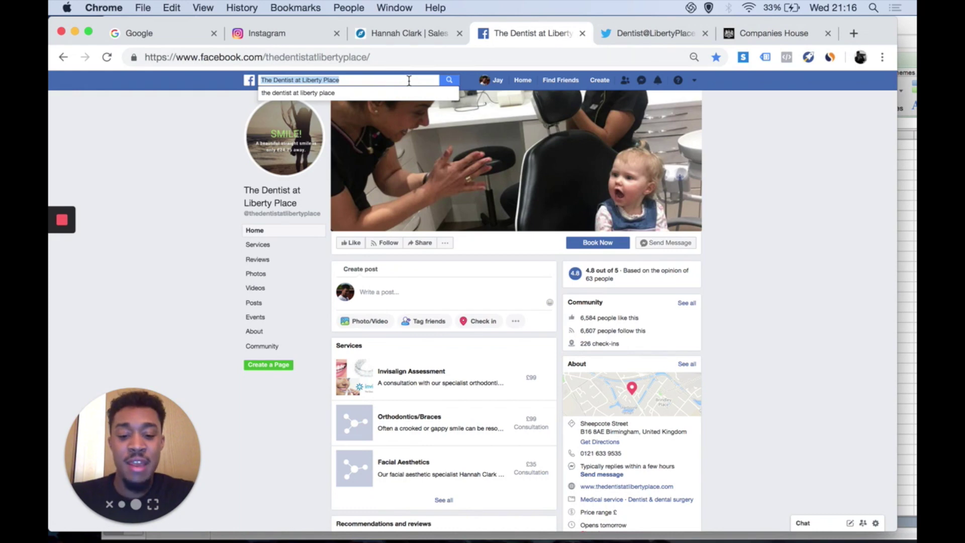
text(indi)
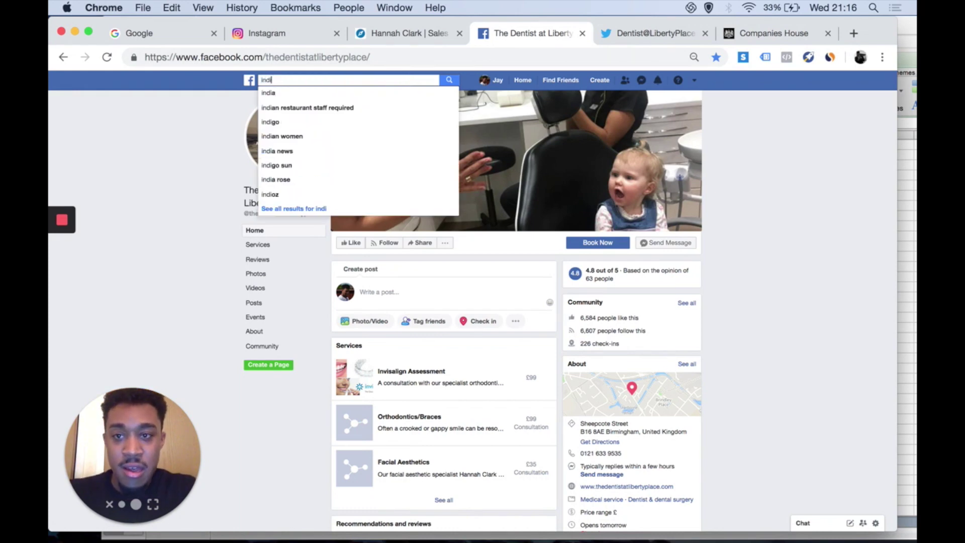
text(an)
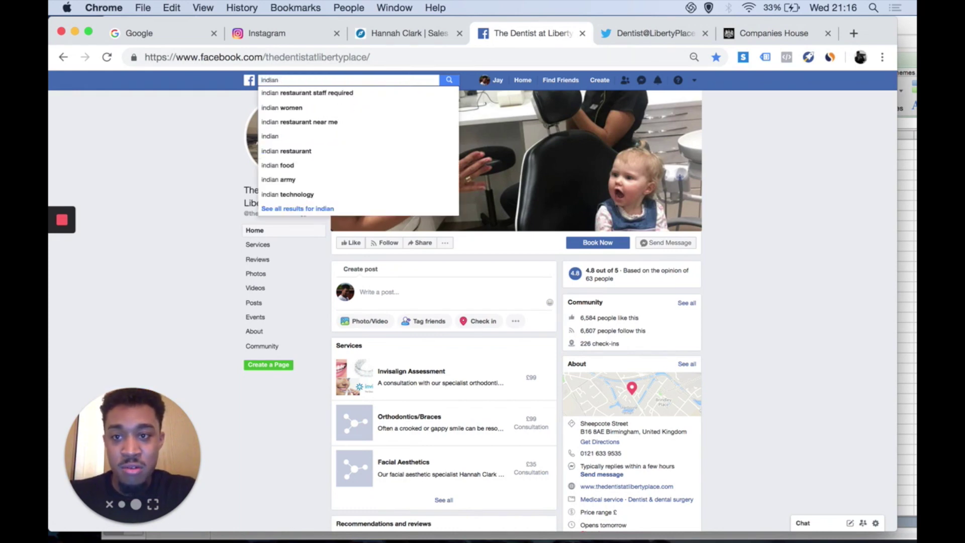
key(Down)
key(Down)
key(Down)
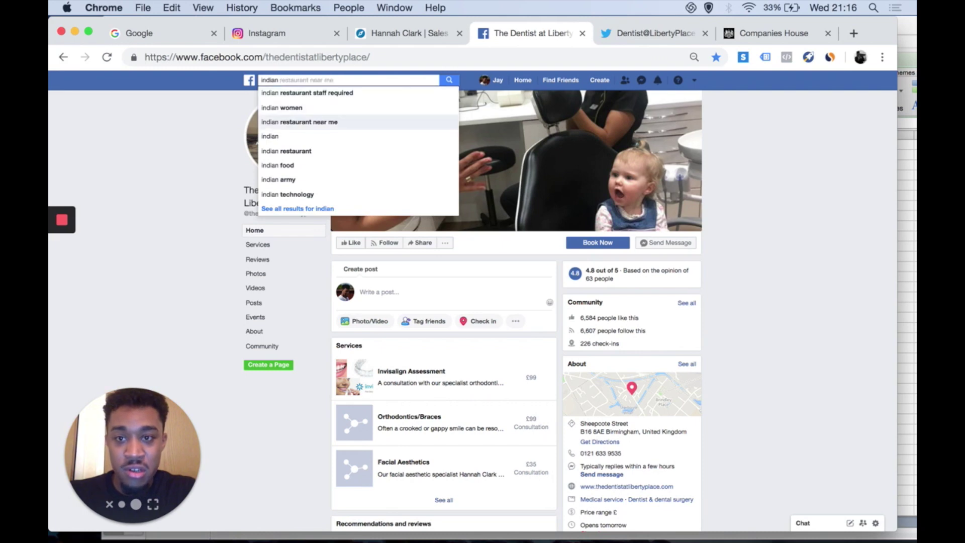
text(restaurant)
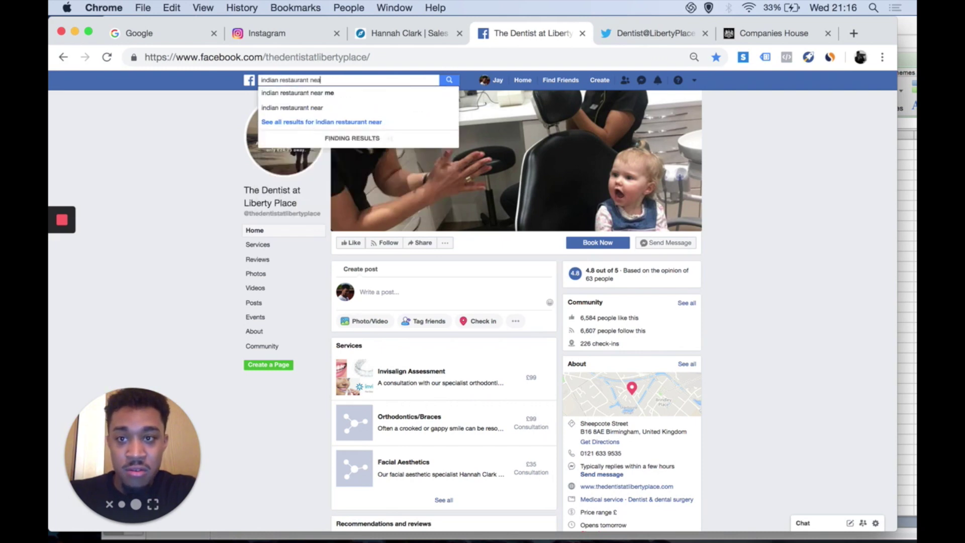
key(Return)
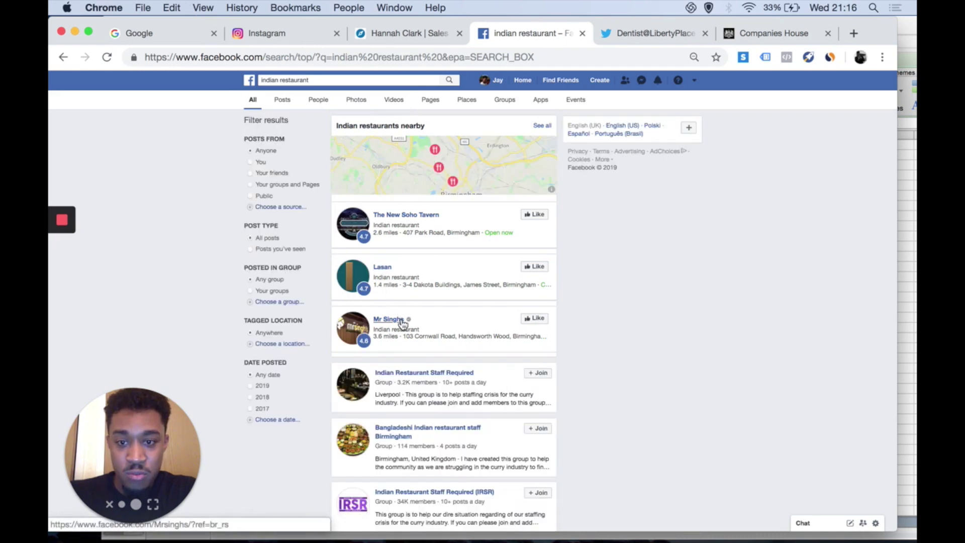
Step: Open the Mr Singhs page and copy its full street address from the About section
click(390, 320)
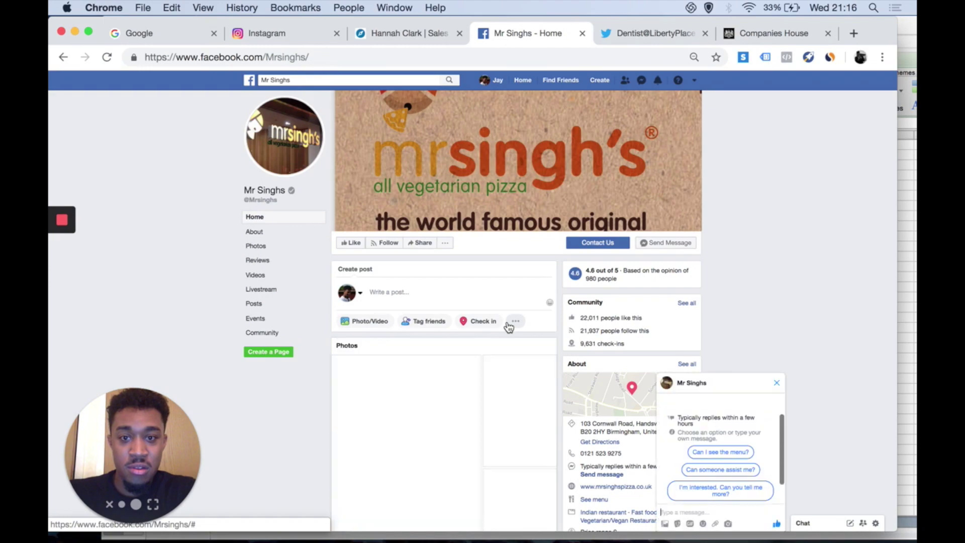
scroll(511, 324, down, 4)
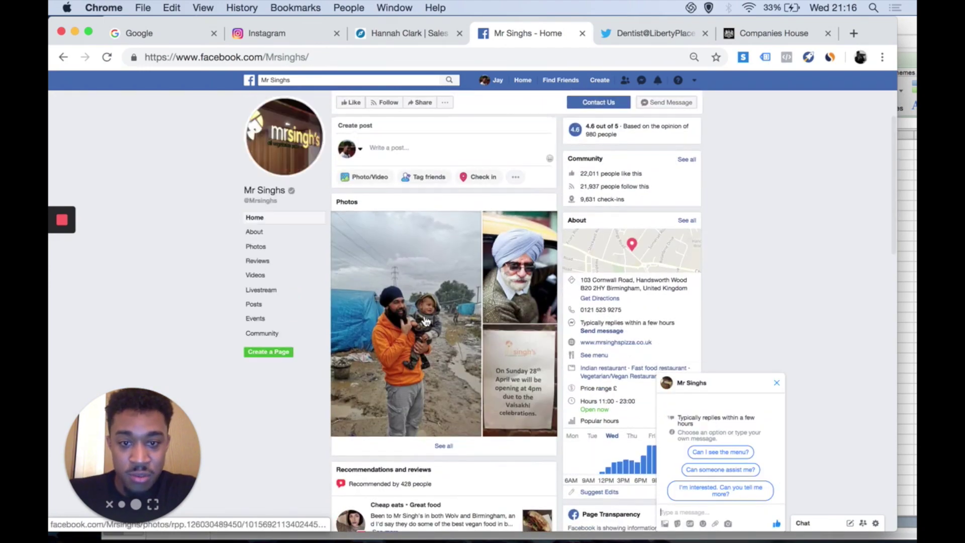
scroll(418, 356, down, 15)
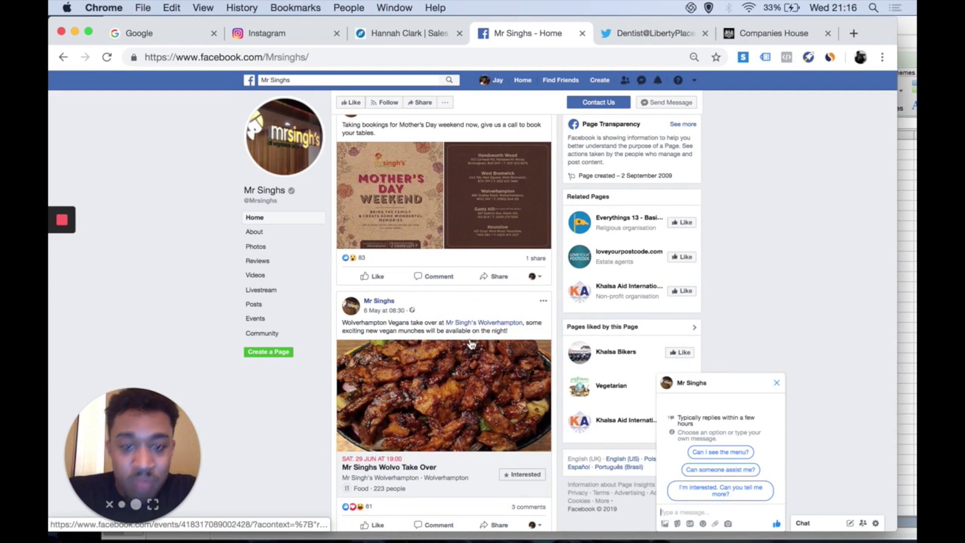
scroll(536, 342, up, 6)
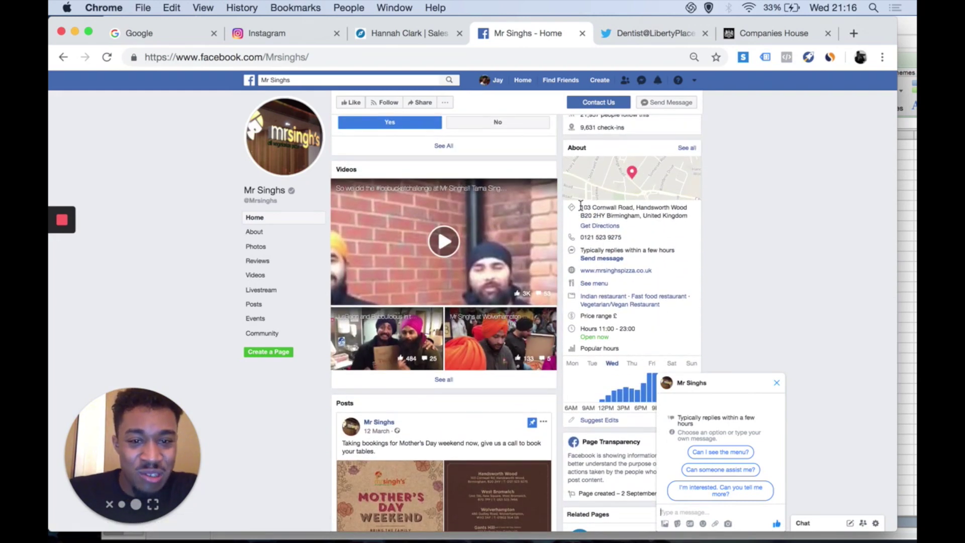
drag(581, 206, 688, 217)
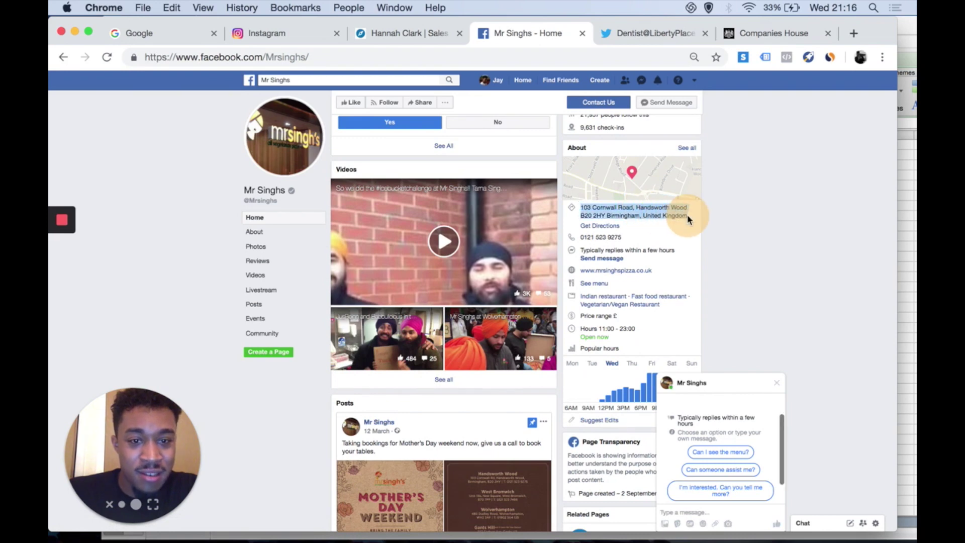
key(super+c)
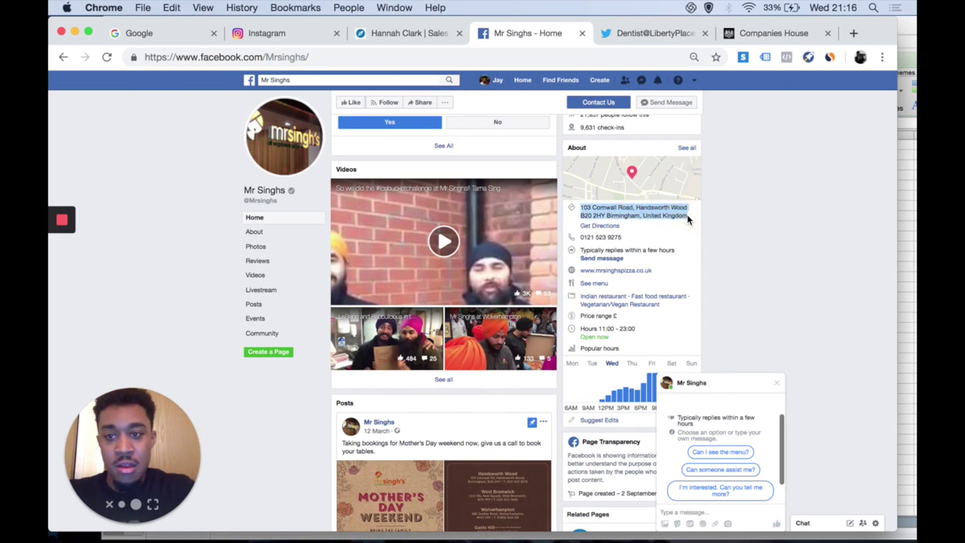
click(768, 34)
click(394, 233)
key(super+a)
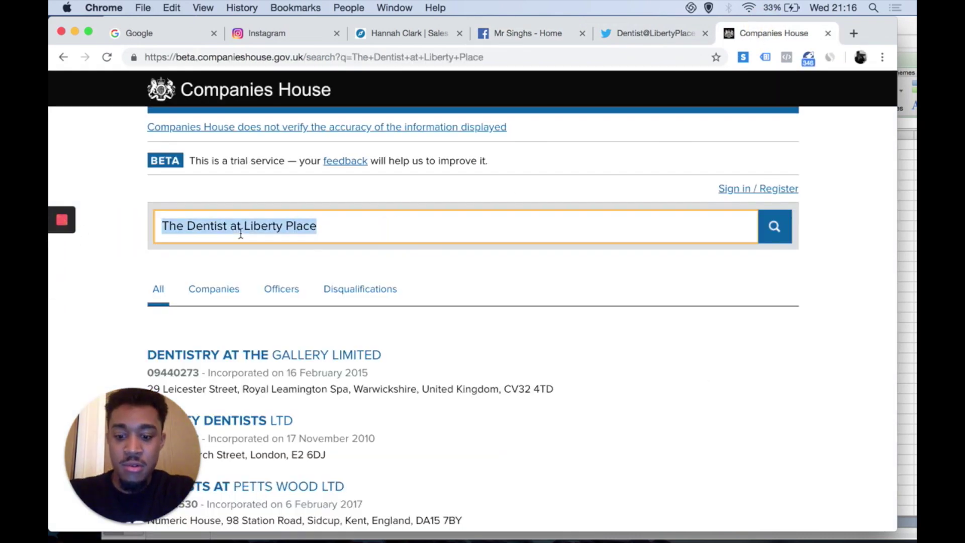
key(super+v)
key(Return)
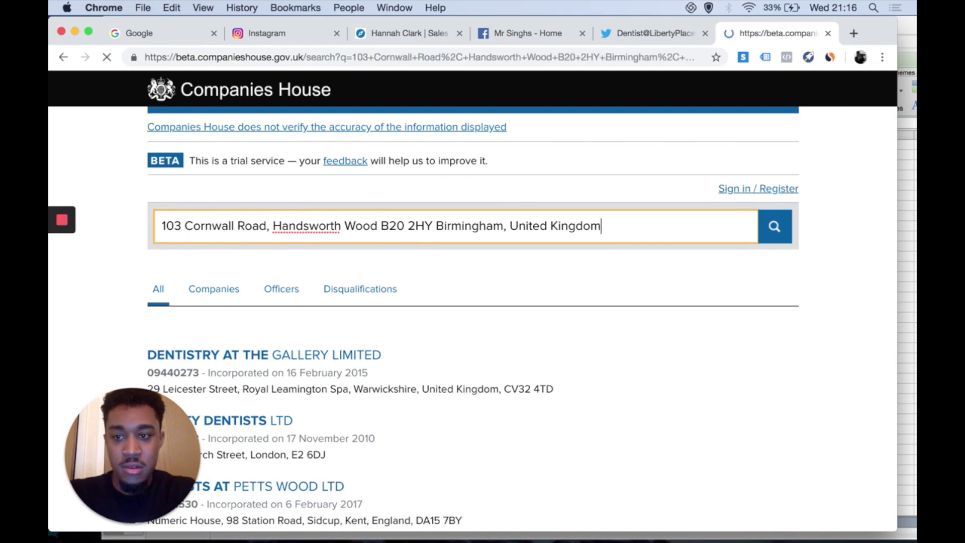
Step: Review the companies registered at that address, including MR SINGH'S GROUP LTD and MR SINGHS PIZZA LTD
scroll(385, 287, down, 5)
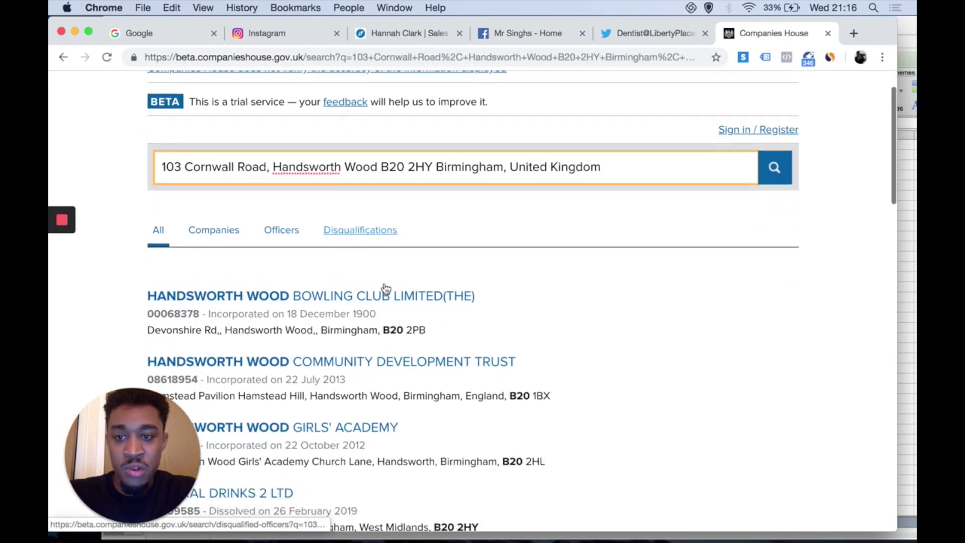
scroll(386, 289, down, 10)
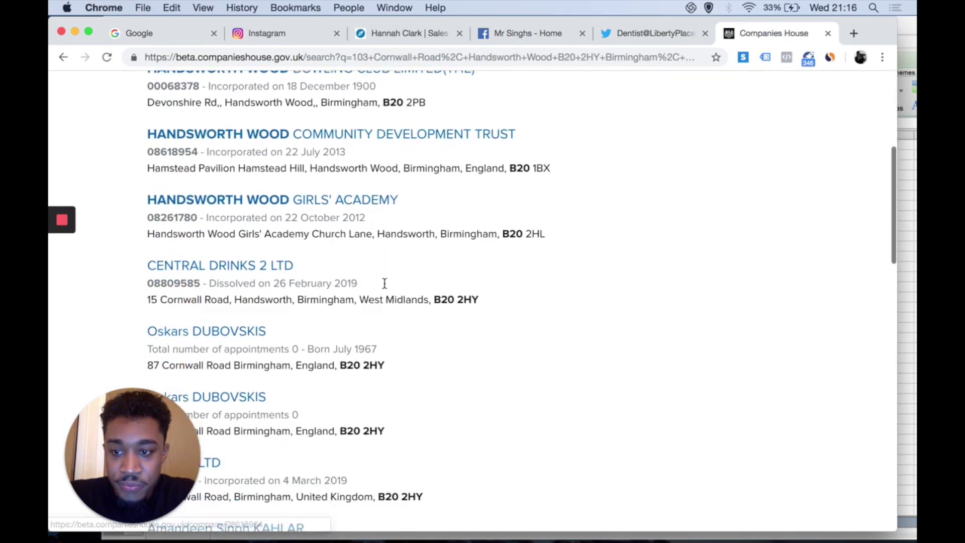
scroll(384, 283, down, 4)
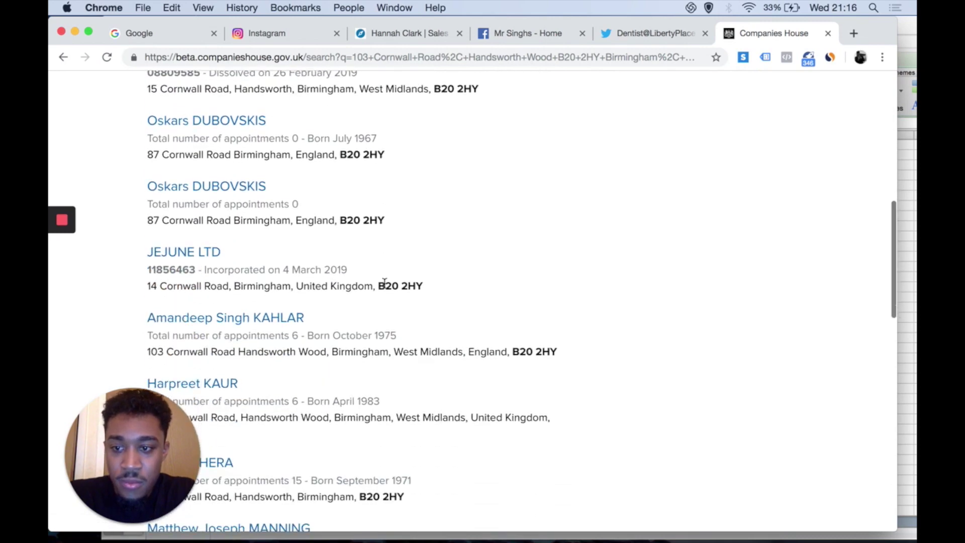
scroll(384, 284, up, 10)
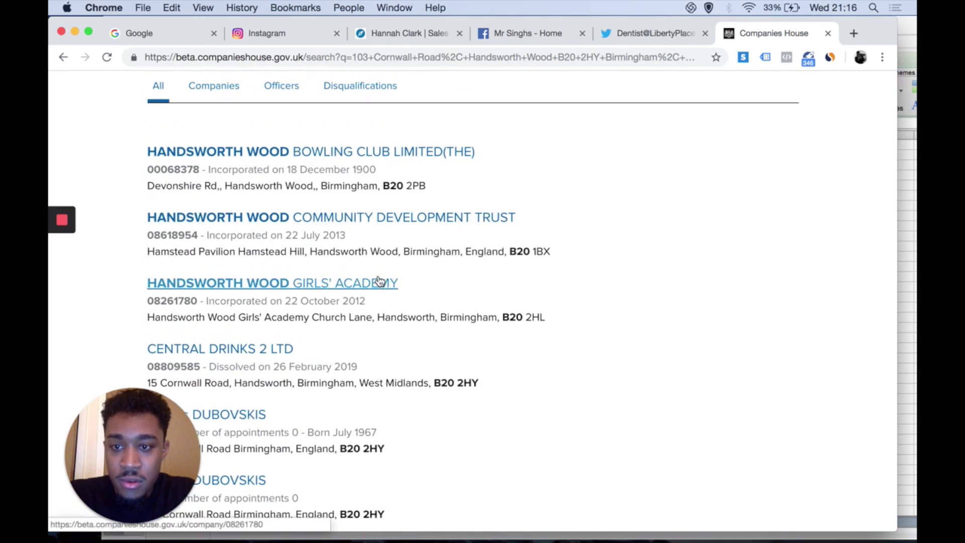
scroll(379, 282, up, 1)
scroll(380, 282, up, 5)
scroll(378, 280, down, 6)
scroll(380, 280, down, 11)
scroll(385, 277, down, 11)
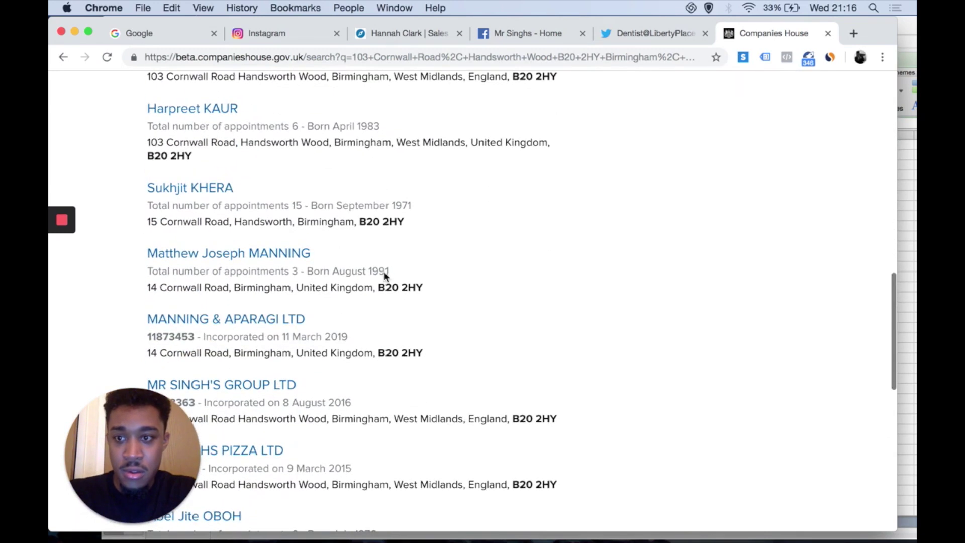
scroll(384, 271, down, 5)
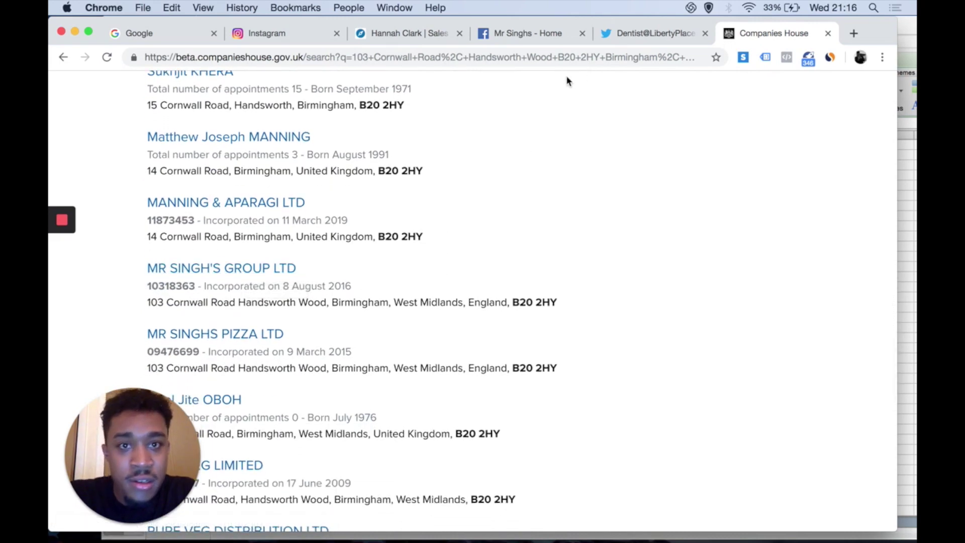
Step: Open MR SINGH'S GROUP LTD's record and view its list of 2 officers
click(255, 276)
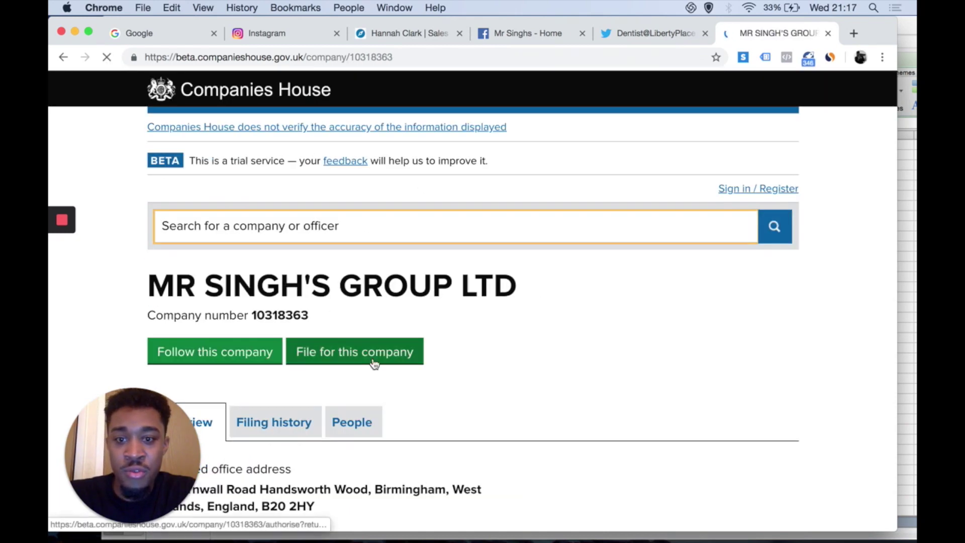
scroll(375, 363, down, 3)
scroll(374, 363, down, 4)
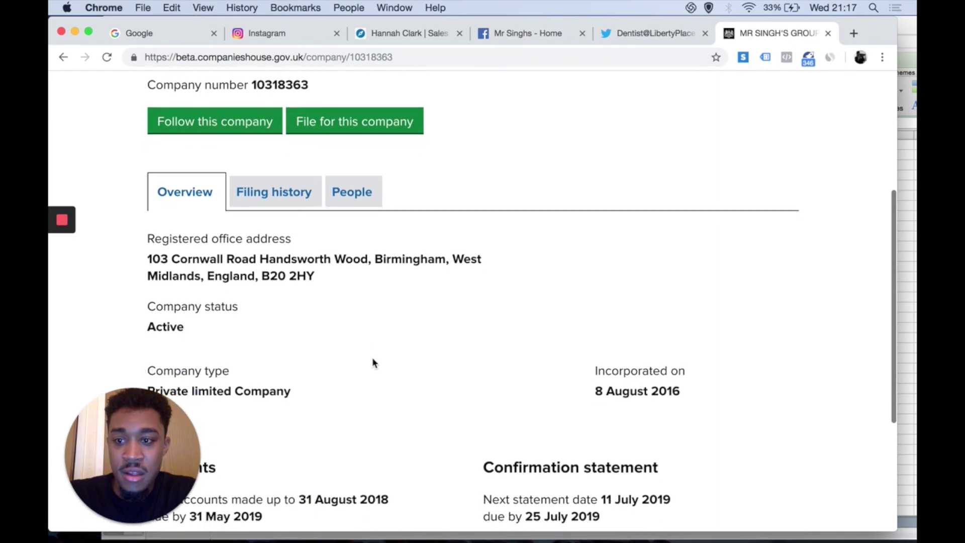
scroll(373, 363, down, 3)
scroll(373, 362, up, 3)
click(371, 169)
scroll(450, 354, down, 8)
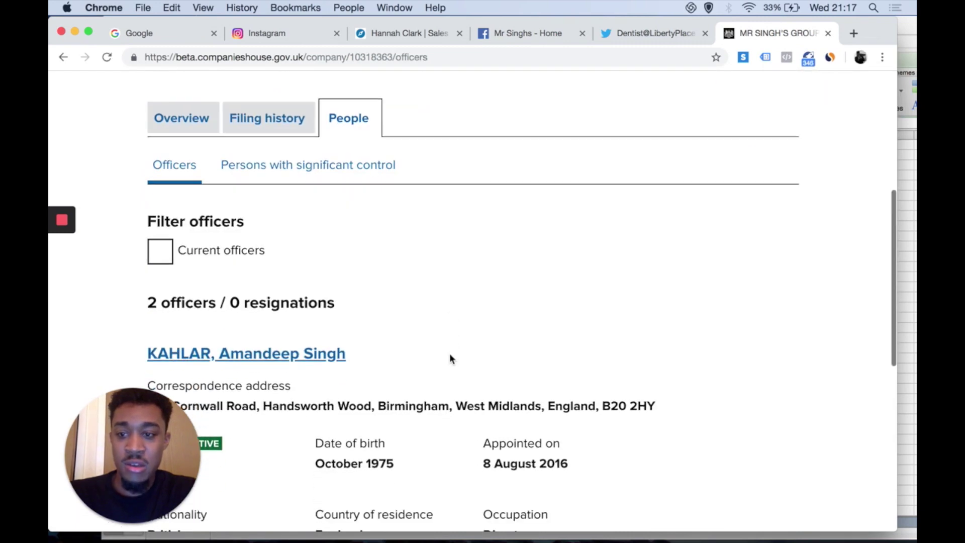
scroll(450, 359, down, 2)
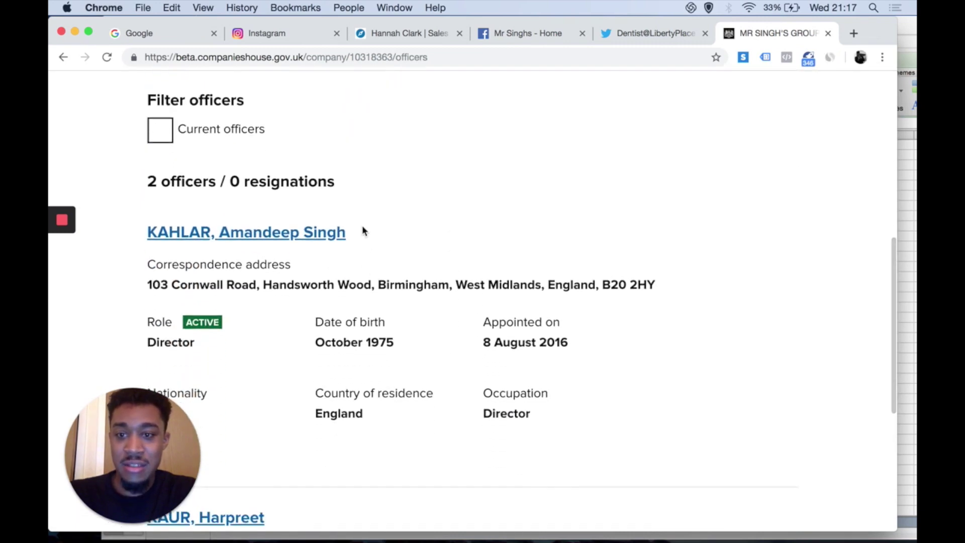
Step: Select the active director's full name, then go back to the Mr Singhs Facebook page
click(360, 232)
drag(292, 231, 147, 231)
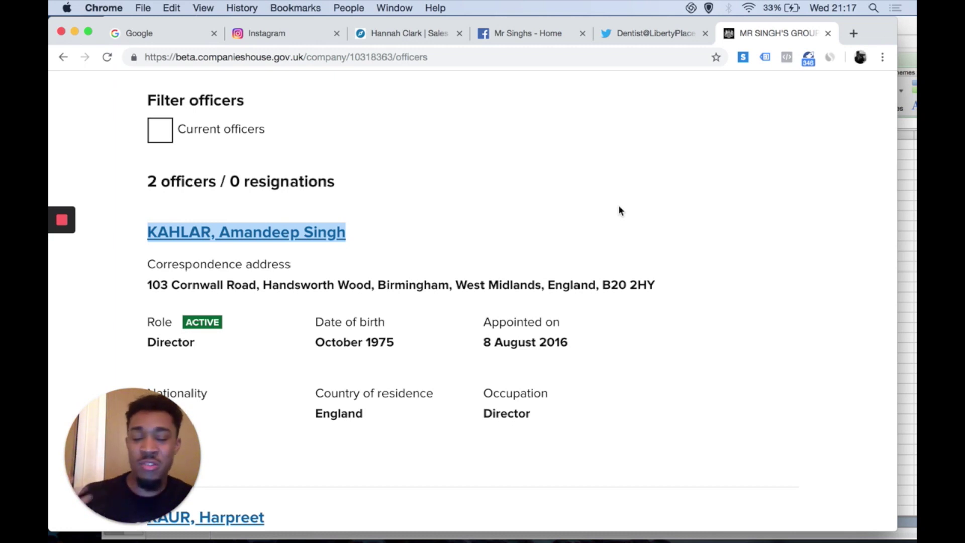
click(524, 31)
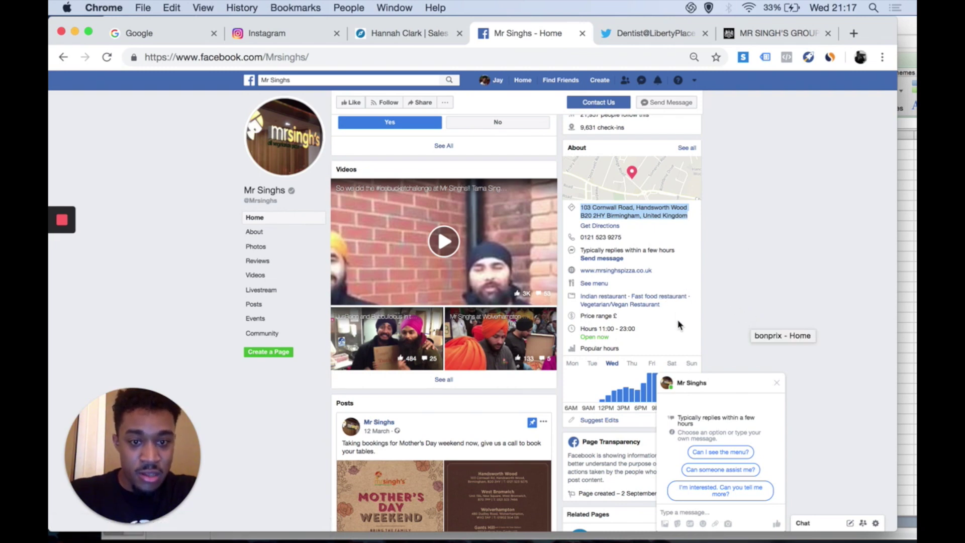
scroll(679, 325, down, 1)
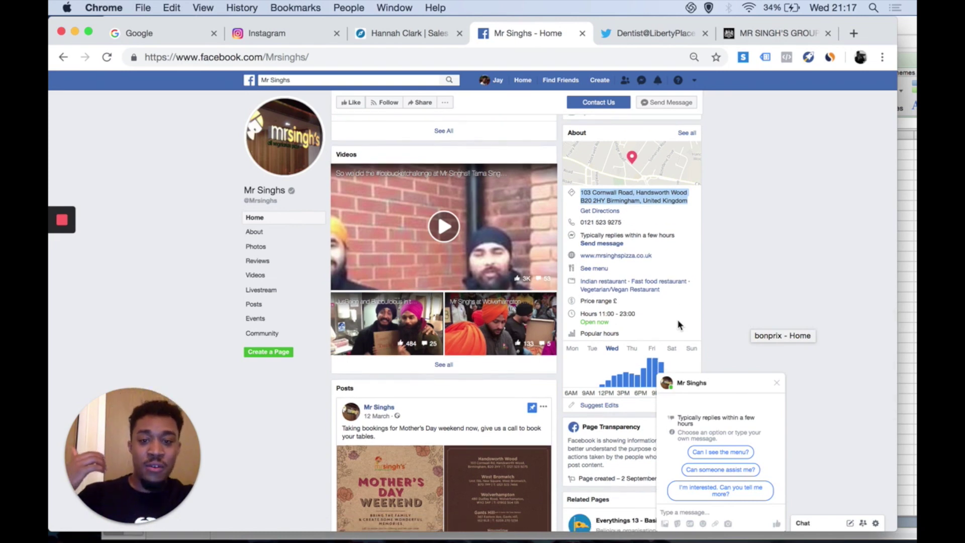